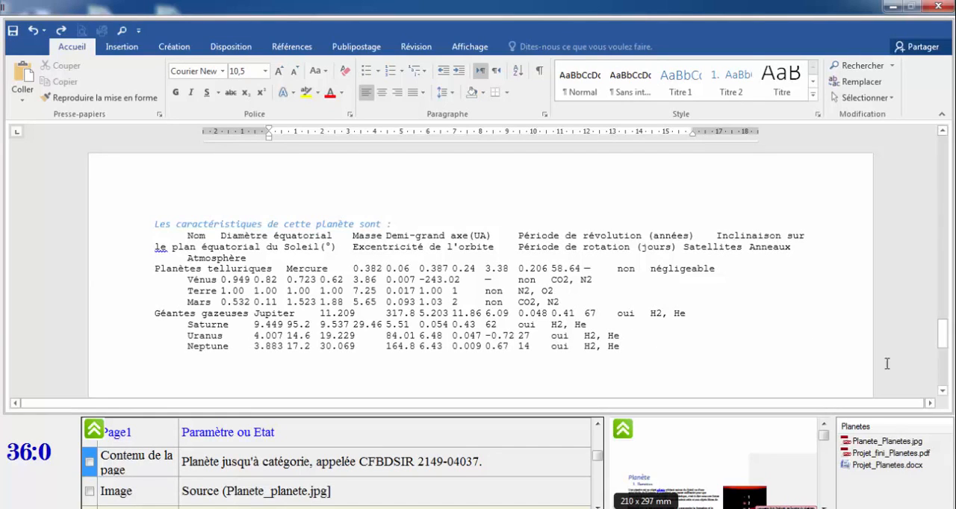
# Review the page 1 instructions and locate where the page's content ends at CFBDSIR 2149-04037.
pyautogui.click(943, 341)
pyautogui.moveTo(943, 341); pyautogui.dragTo(944, 146)
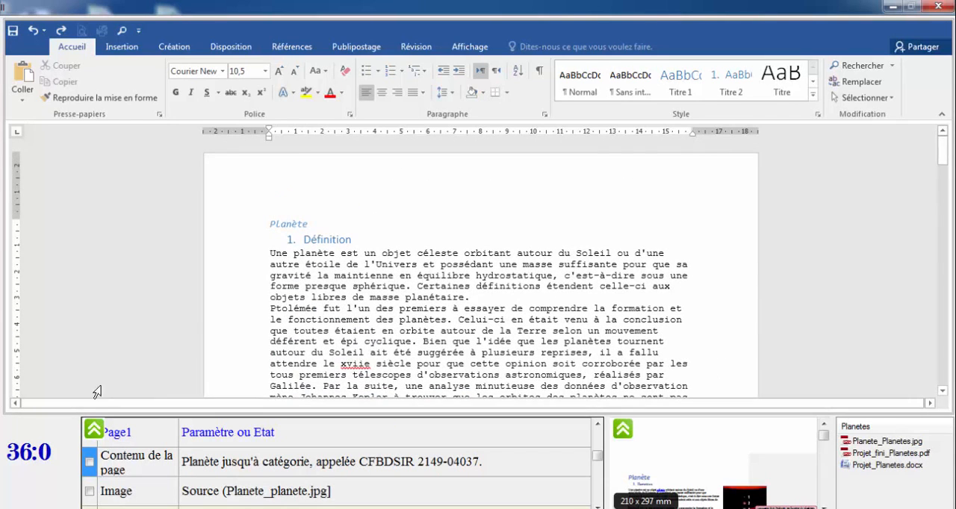
pyautogui.click(90, 432)
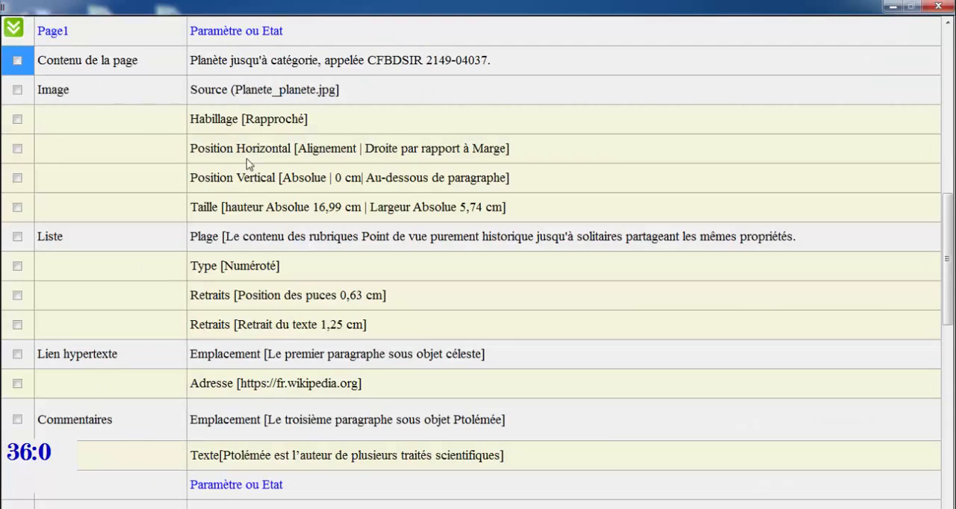
pyautogui.moveTo(946, 286); pyautogui.dragTo(947, 268)
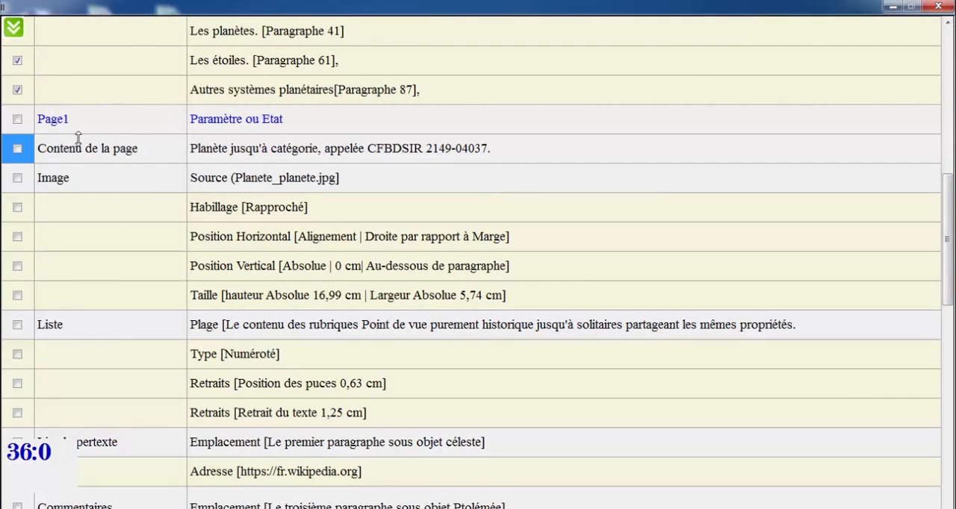
pyautogui.click(18, 150)
pyautogui.click(15, 28)
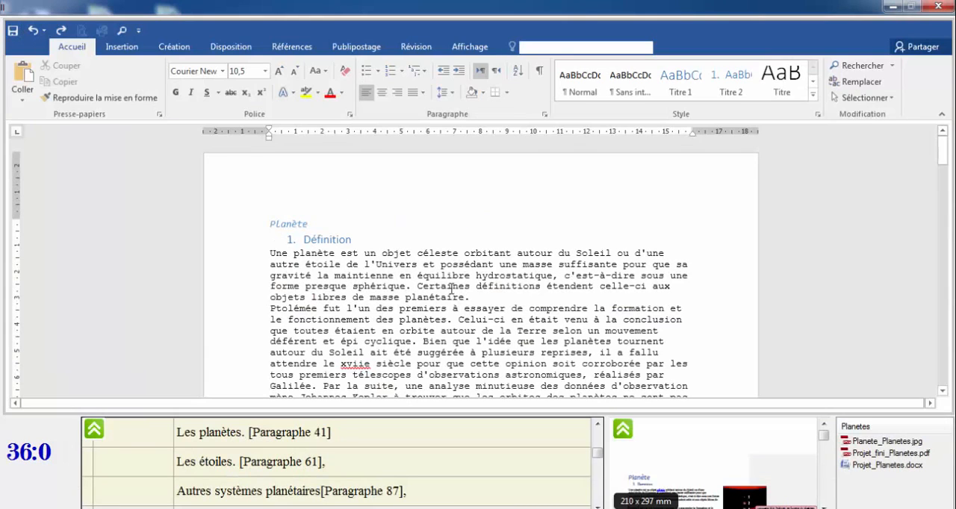
pyautogui.moveTo(942, 149); pyautogui.dragTo(951, 235)
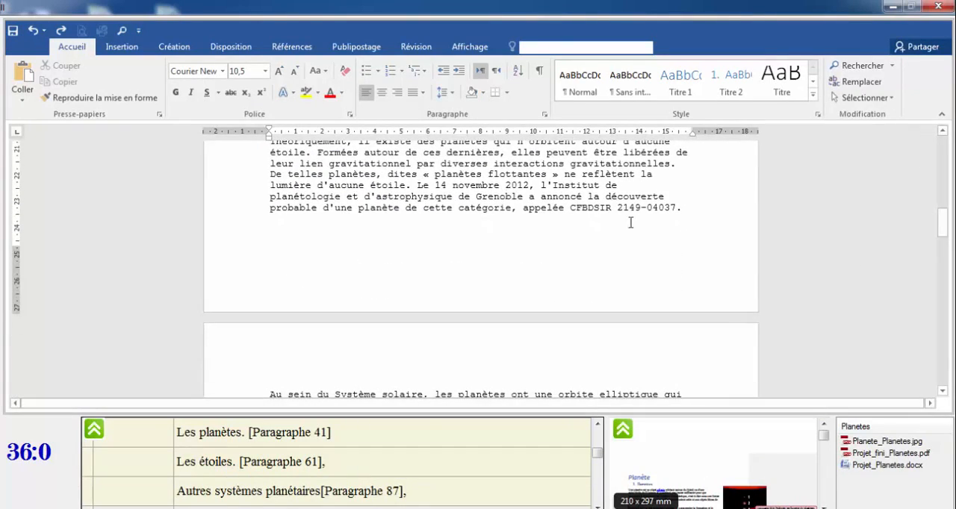
pyautogui.moveTo(616, 208); pyautogui.dragTo(678, 209)
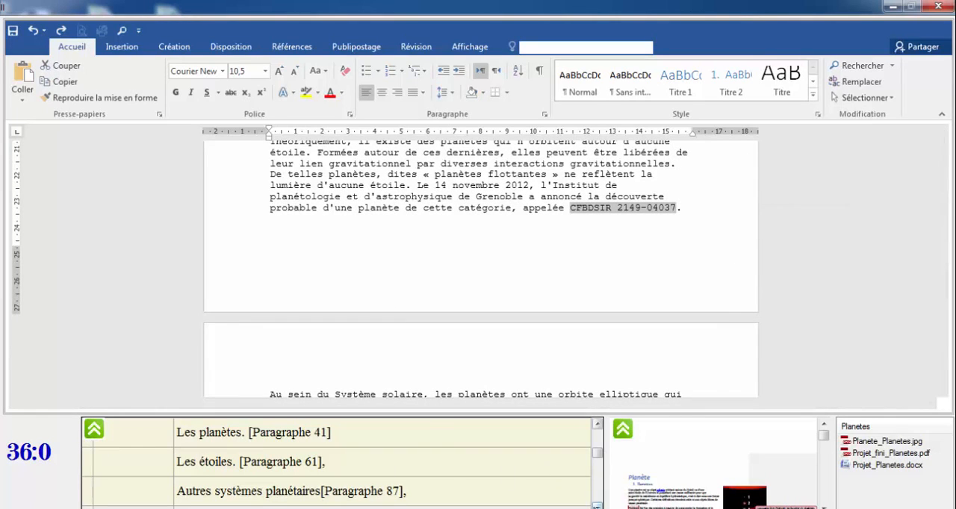
# Insert the picture Planete_Planetes.jpg at the end of the first line of the Définition paragraph.
pyautogui.scroll(-4, 607, 458)
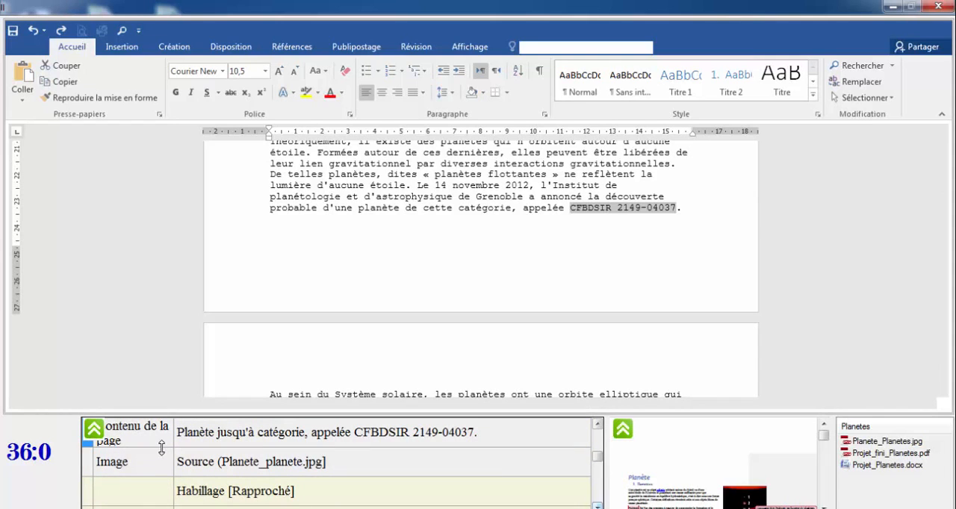
pyautogui.click(127, 472)
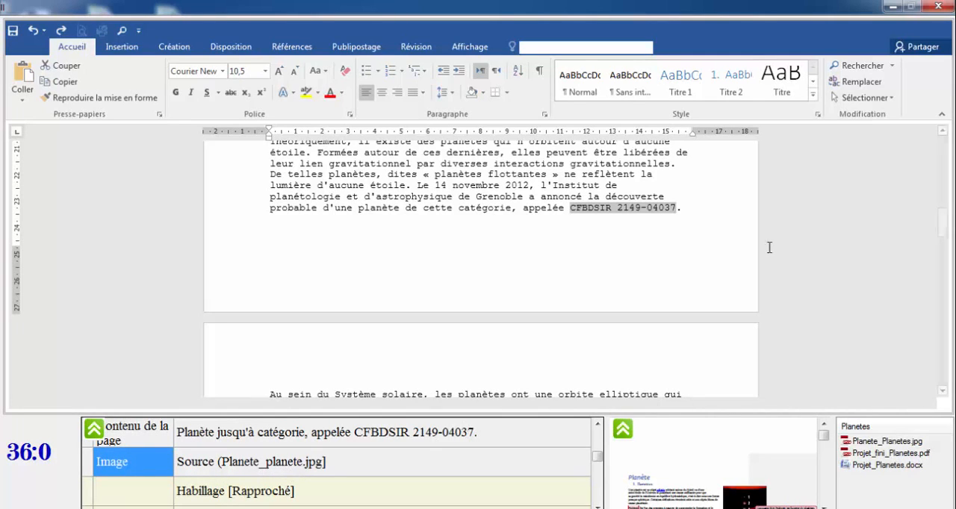
pyautogui.moveTo(943, 222); pyautogui.dragTo(944, 153)
pyautogui.click(688, 253)
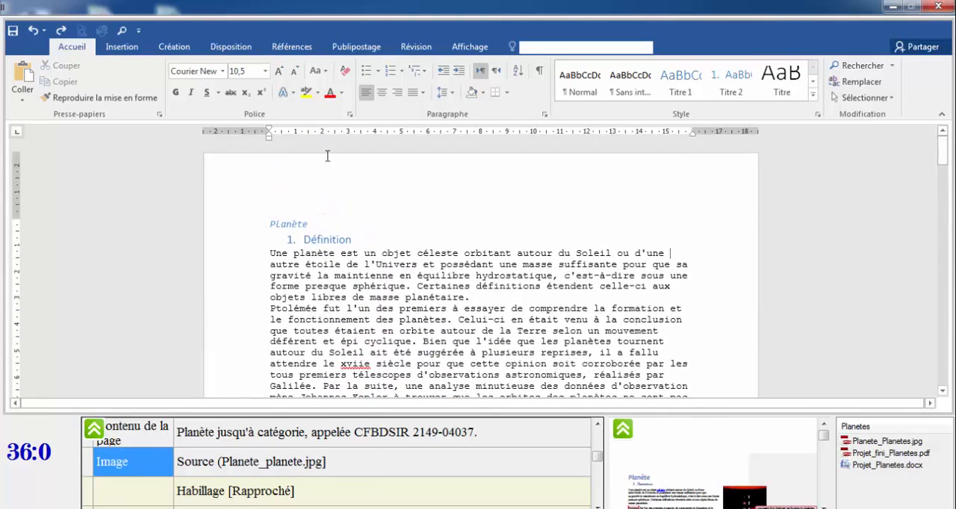
pyautogui.click(124, 47)
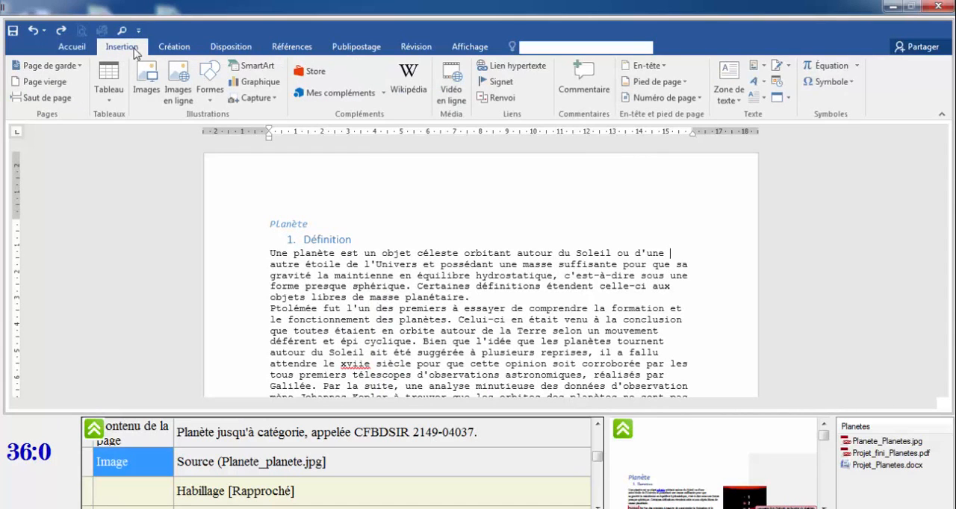
pyautogui.click(147, 81)
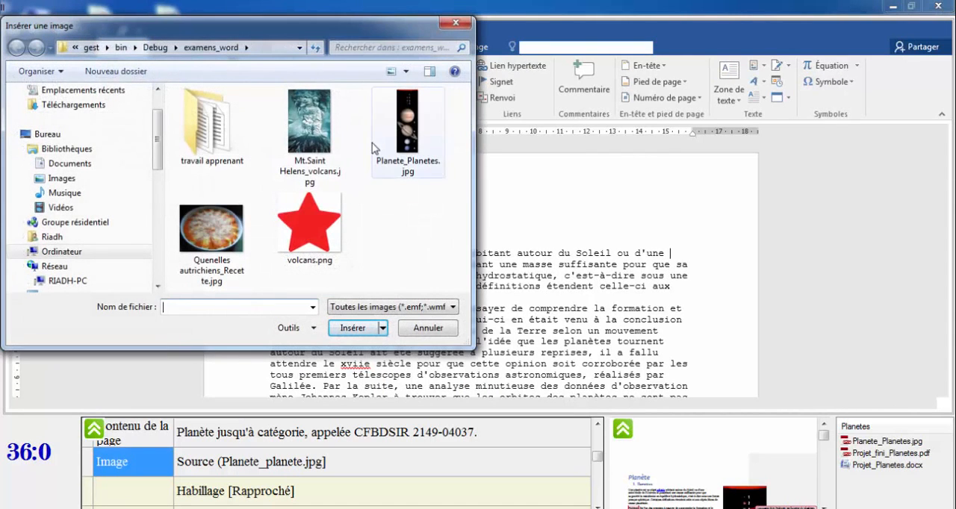
pyautogui.doubleClick(410, 135)
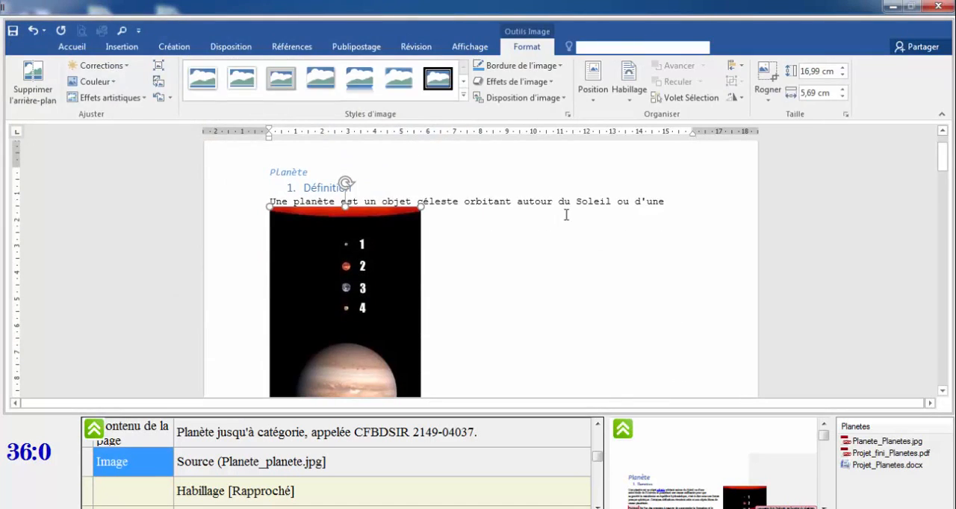
# Set the picture's text wrapping to Rapproché.
pyautogui.click(253, 496)
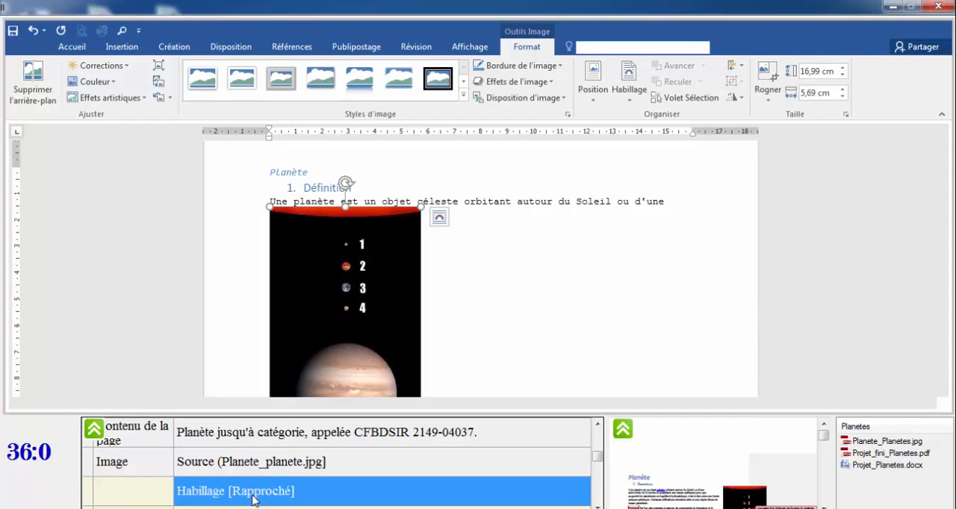
pyautogui.click(439, 220)
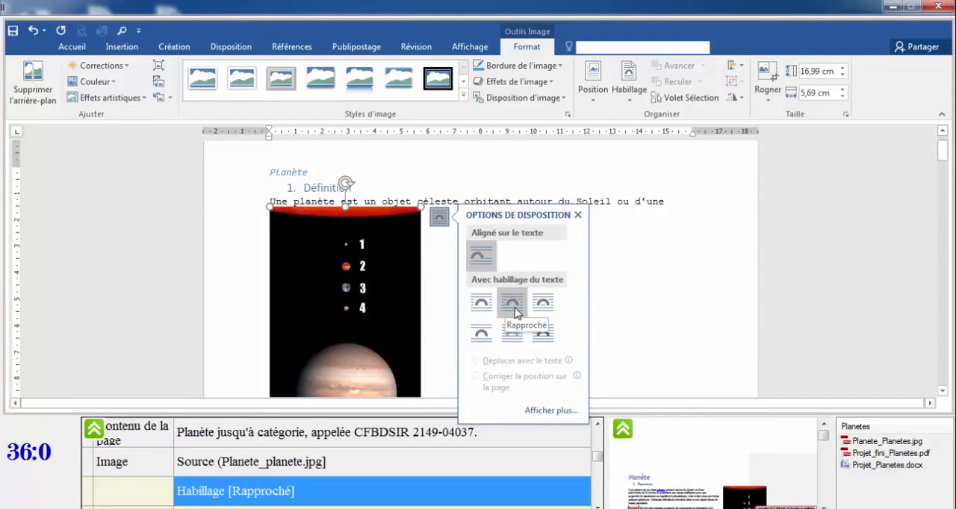
pyautogui.click(514, 312)
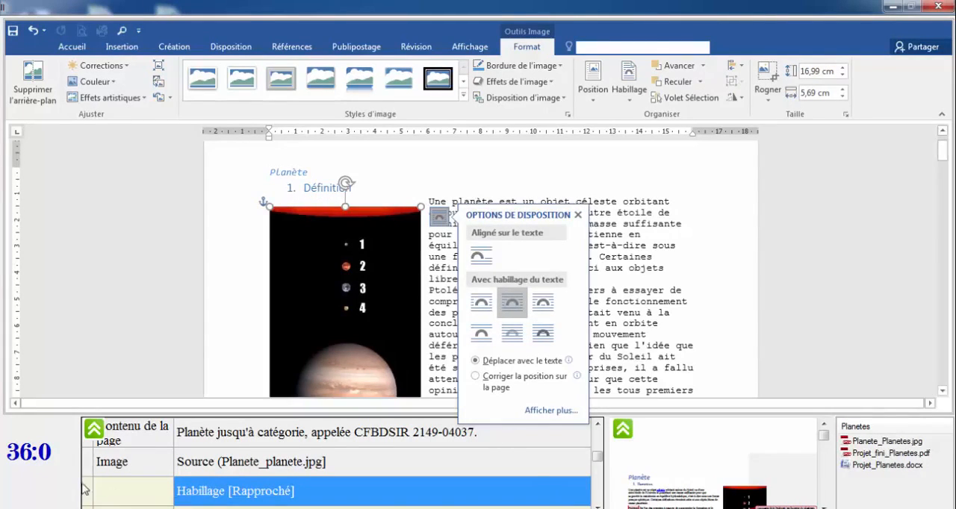
pyautogui.click(598, 506)
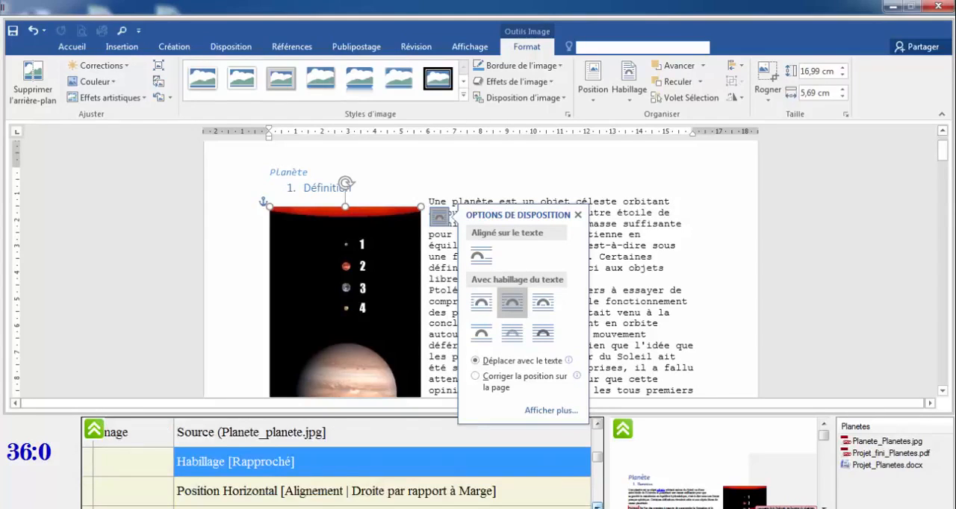
pyautogui.click(597, 507)
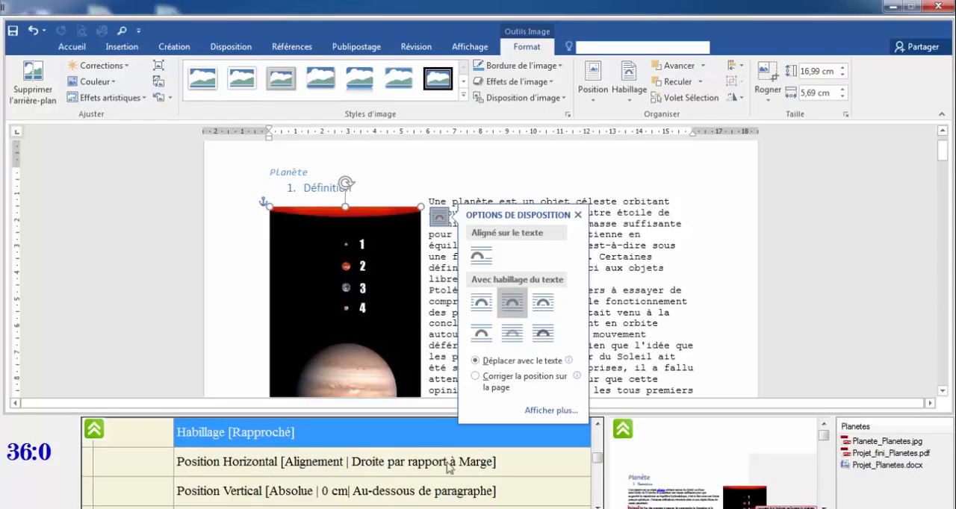
# Set the picture's horizontal position to Droite alignment relative to Marge in the advanced layout settings.
pyautogui.click(592, 105)
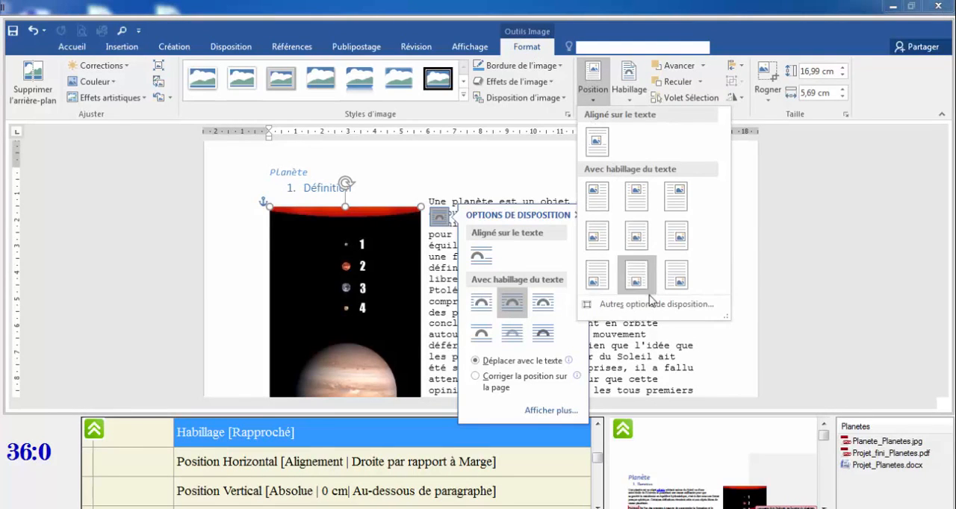
pyautogui.click(649, 307)
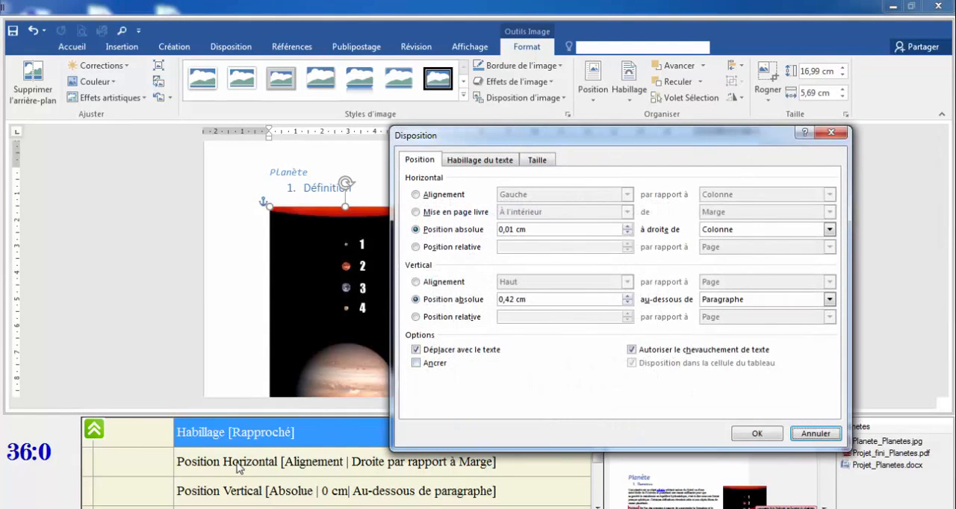
pyautogui.click(428, 199)
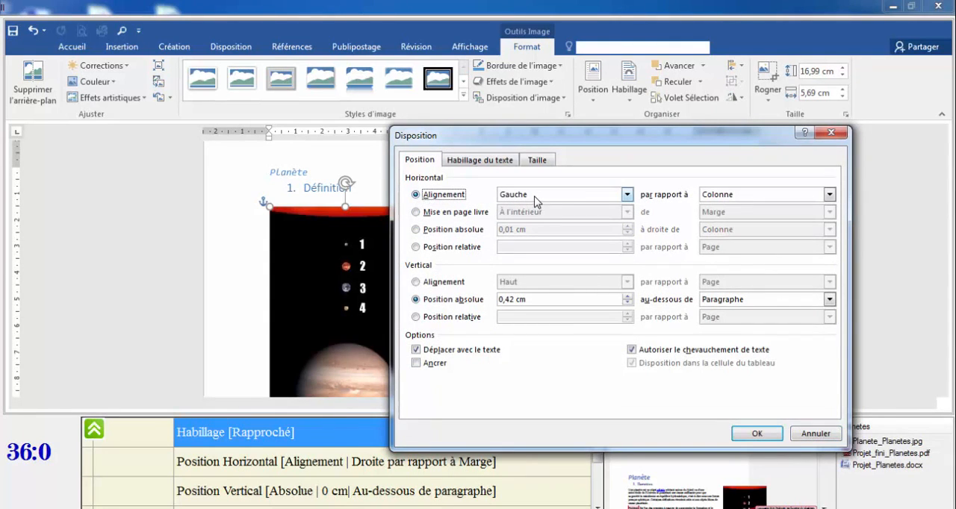
pyautogui.click(627, 195)
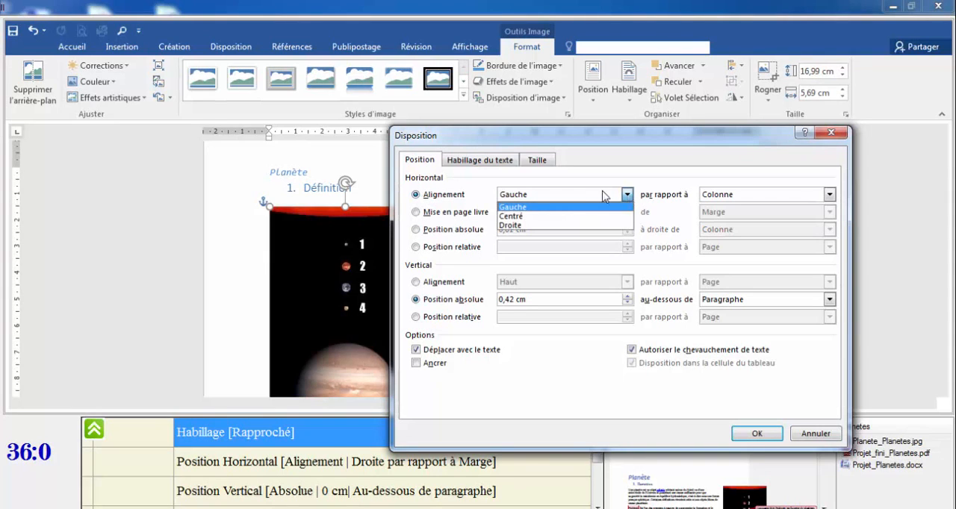
pyautogui.click(513, 227)
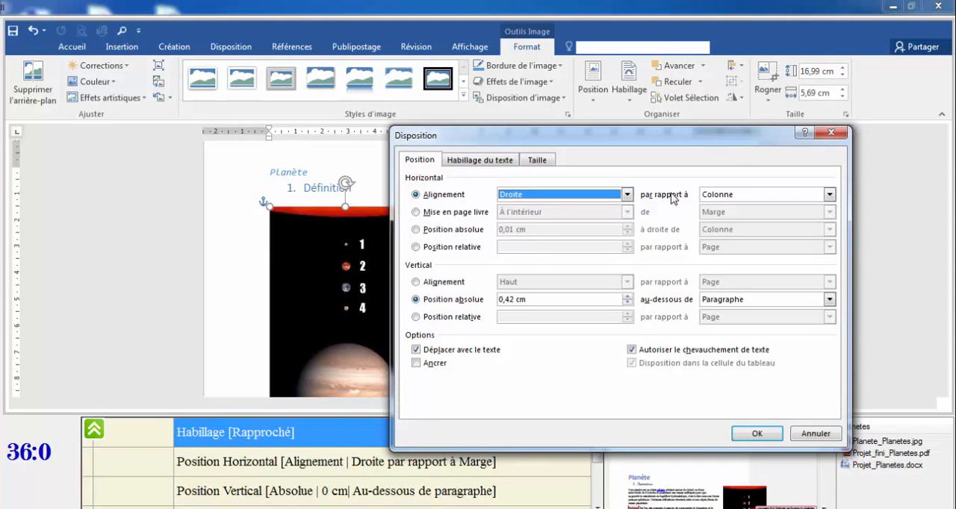
pyautogui.click(828, 195)
pyautogui.click(748, 215)
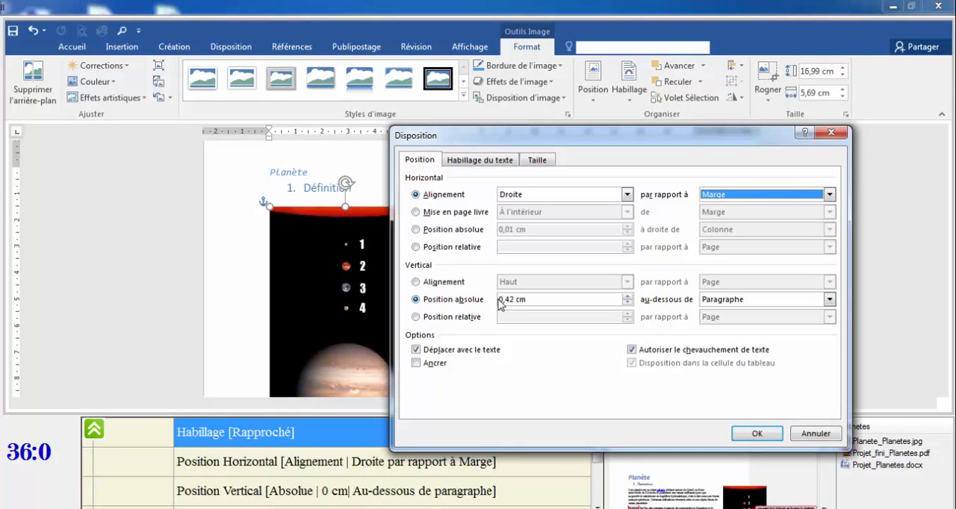
# Set the picture's vertical absolute position to 0 cm below Paragraphe and apply the layout settings.
pyautogui.moveTo(514, 300); pyautogui.dragTo(497, 300)
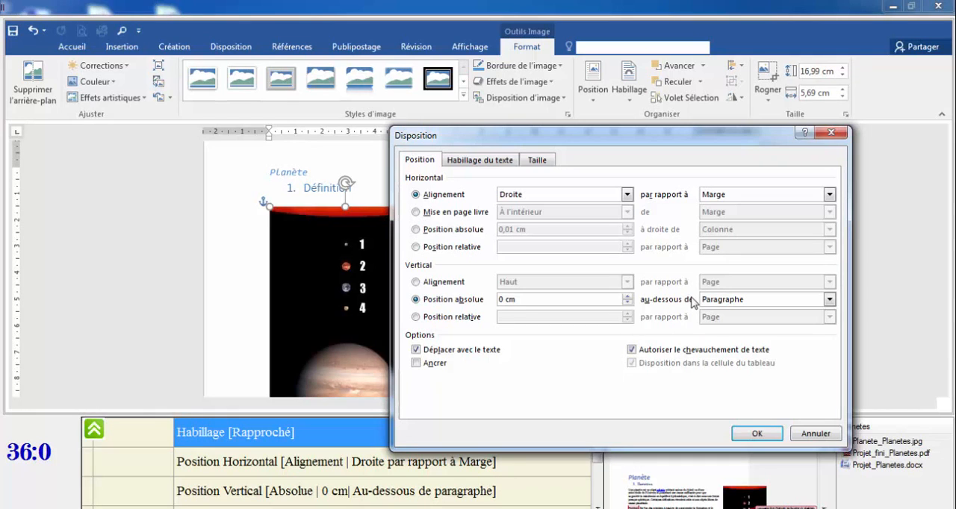
pyautogui.click(828, 299)
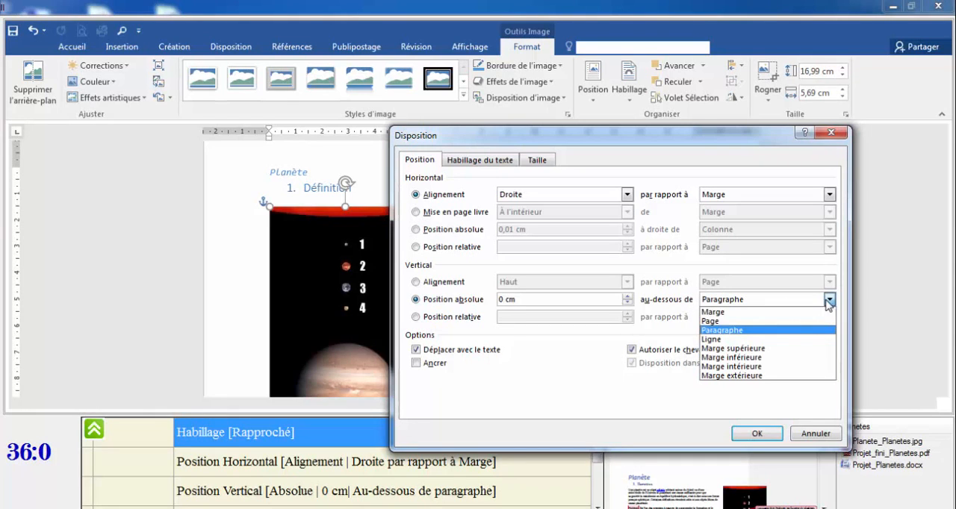
pyautogui.click(722, 330)
pyautogui.click(753, 433)
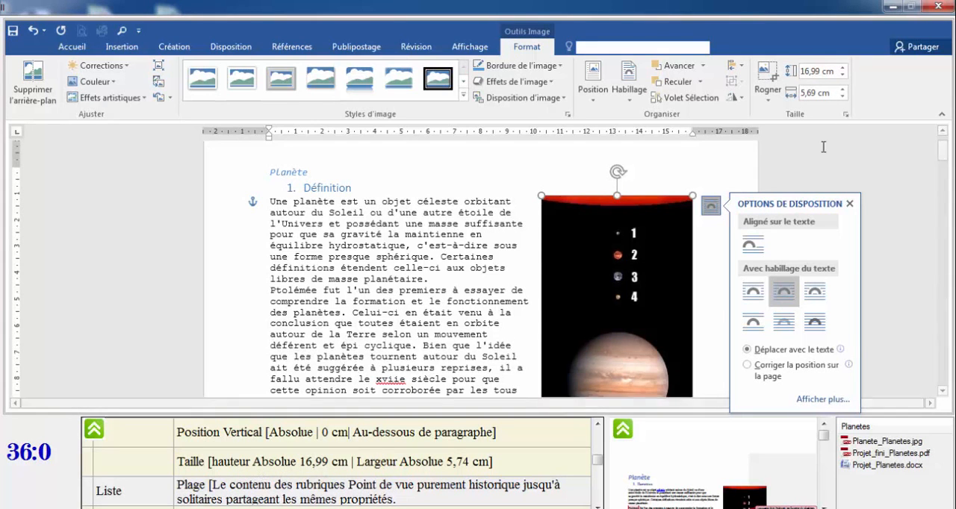
# Open the picture's size layout settings to review its absolute height and width.
pyautogui.click(846, 114)
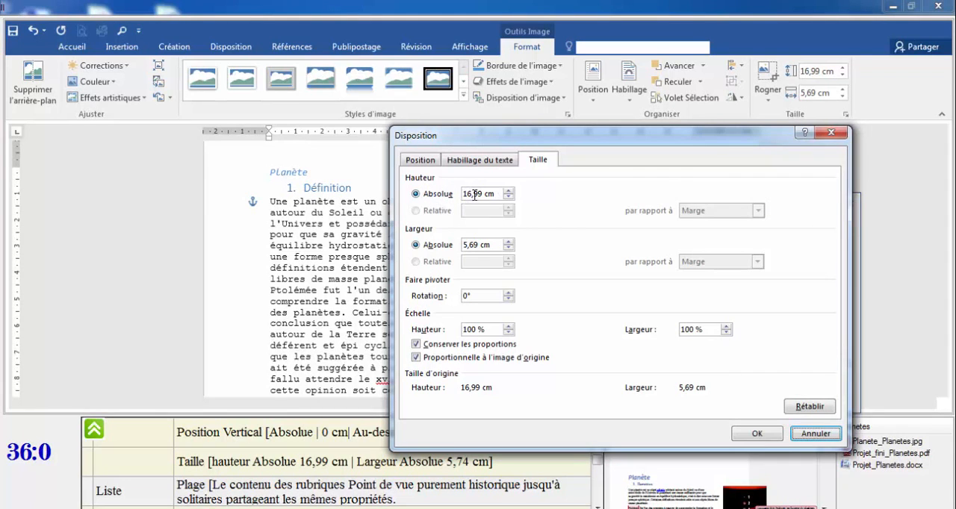
pyautogui.moveTo(474, 195); pyautogui.dragTo(482, 193)
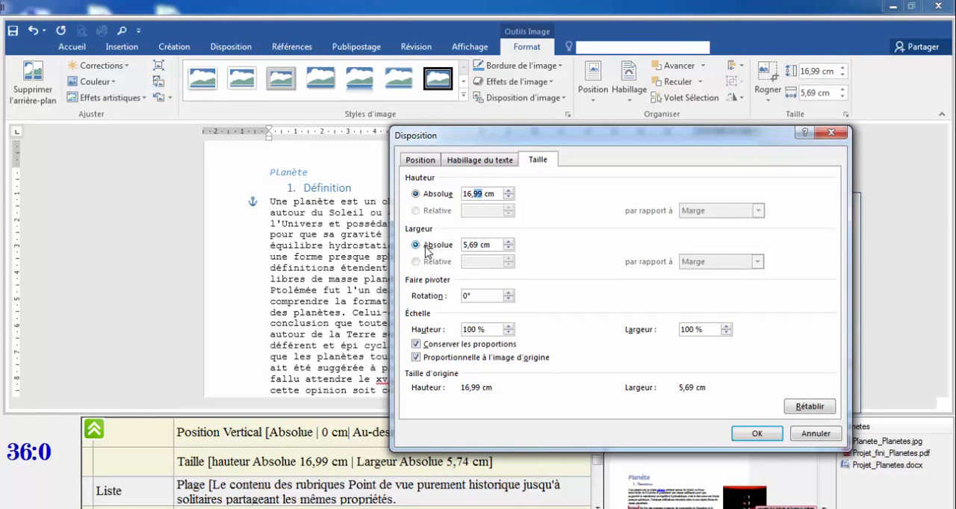
pyautogui.click(472, 245)
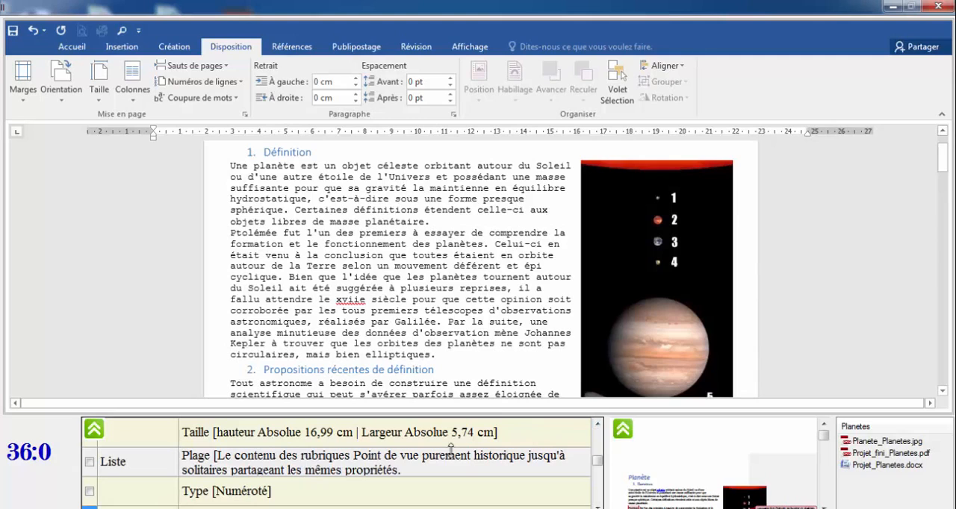
# Apply the 1. 2. 3. numbered list to the paragraphs from 'Point de vue purement historique' through '…partageant les mêmes propriétés.'.
pyautogui.click(598, 505)
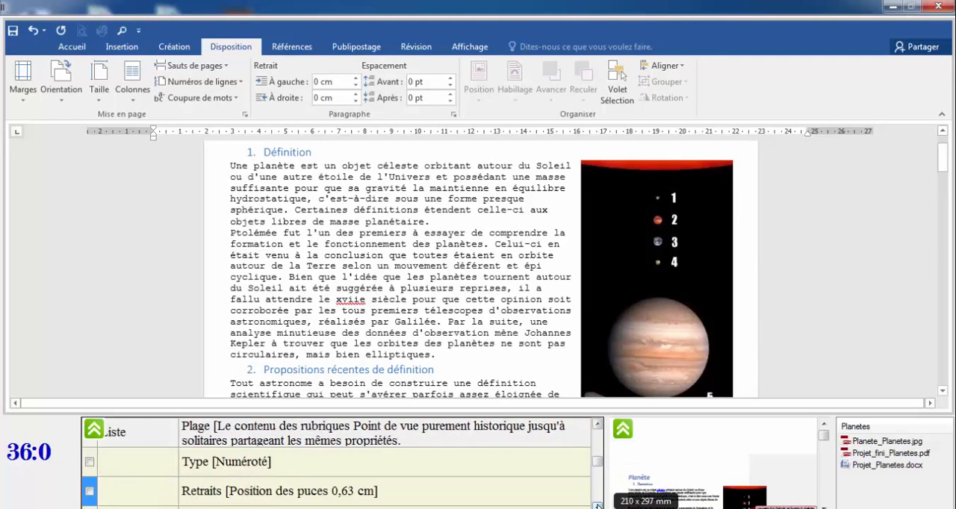
pyautogui.click(597, 423)
pyautogui.click(597, 423)
pyautogui.click(122, 464)
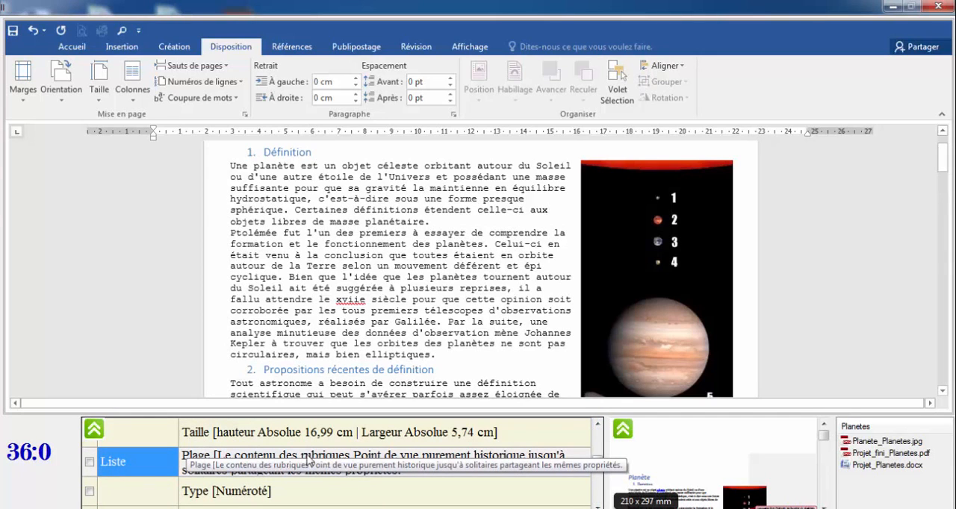
pyautogui.click(463, 463)
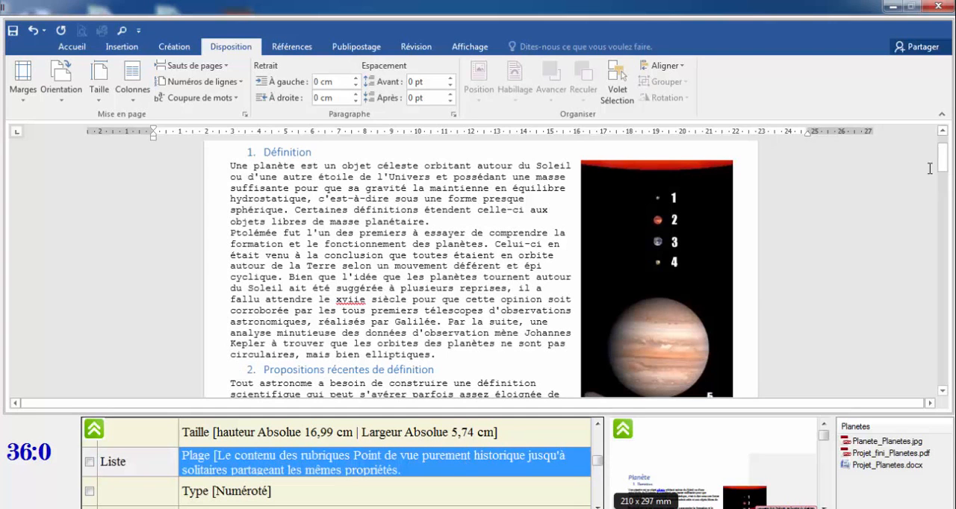
pyautogui.moveTo(943, 157); pyautogui.dragTo(945, 187)
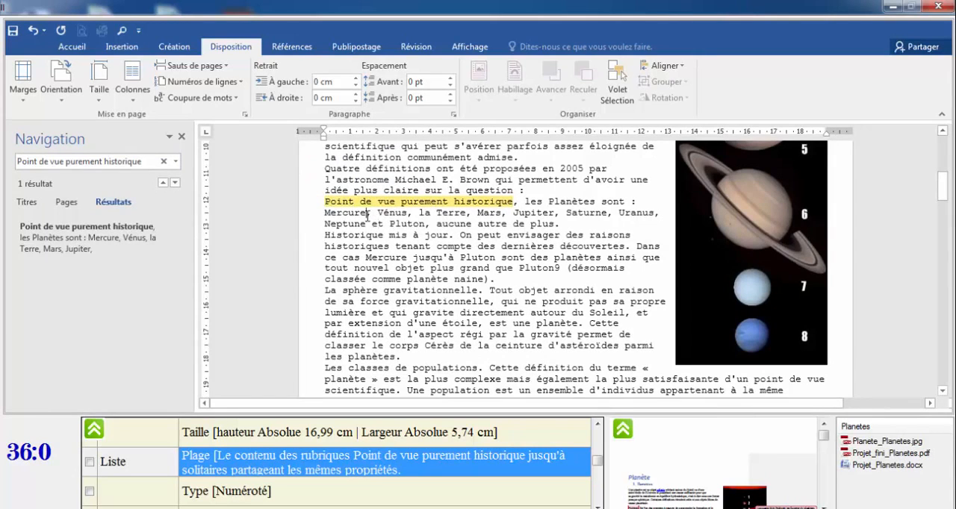
pyautogui.moveTo(323, 201); pyautogui.dragTo(445, 286)
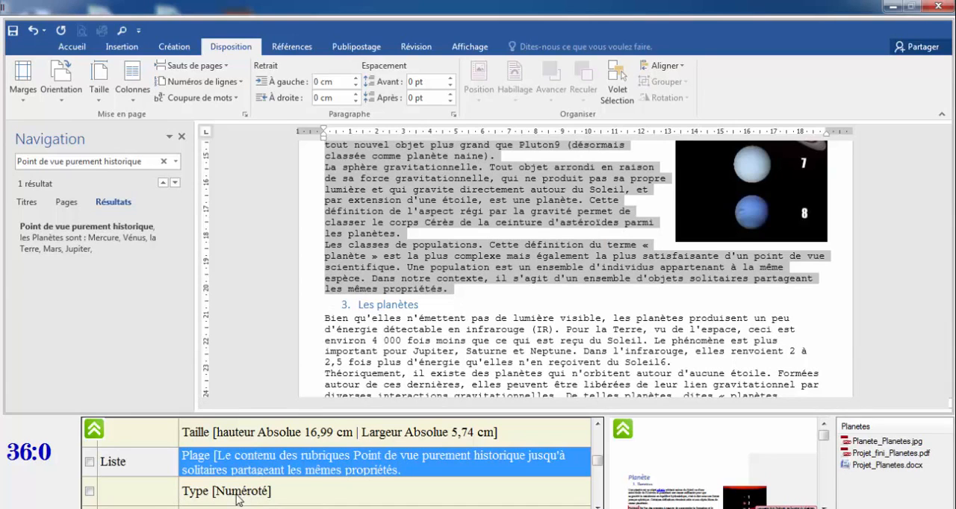
pyautogui.click(72, 47)
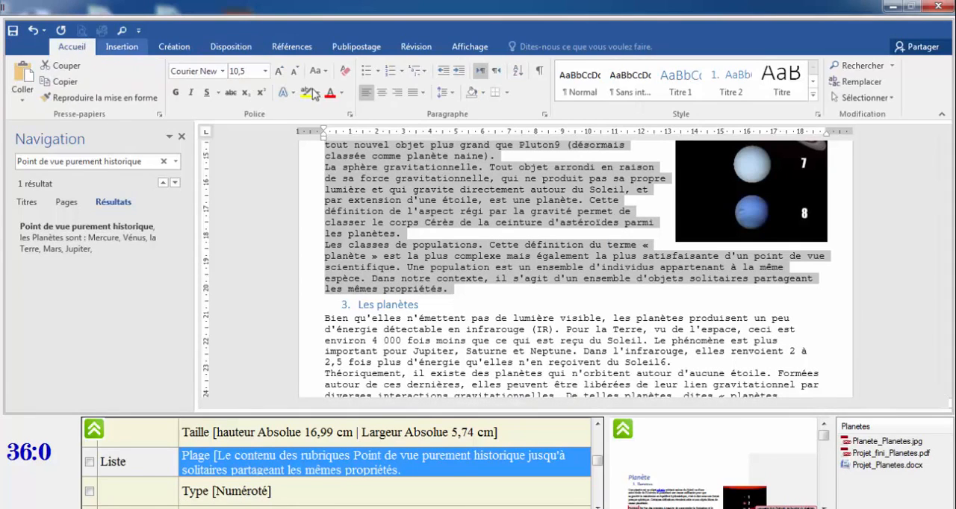
pyautogui.click(401, 72)
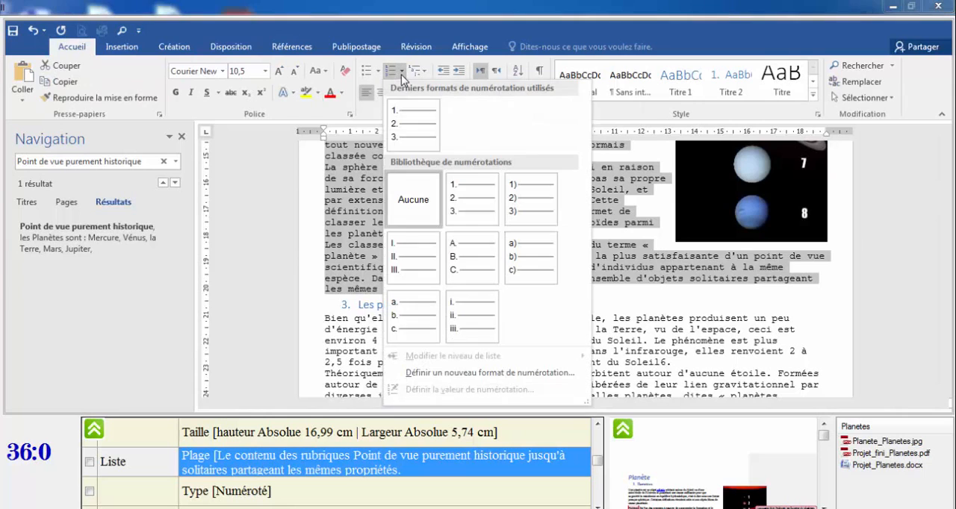
pyautogui.click(464, 193)
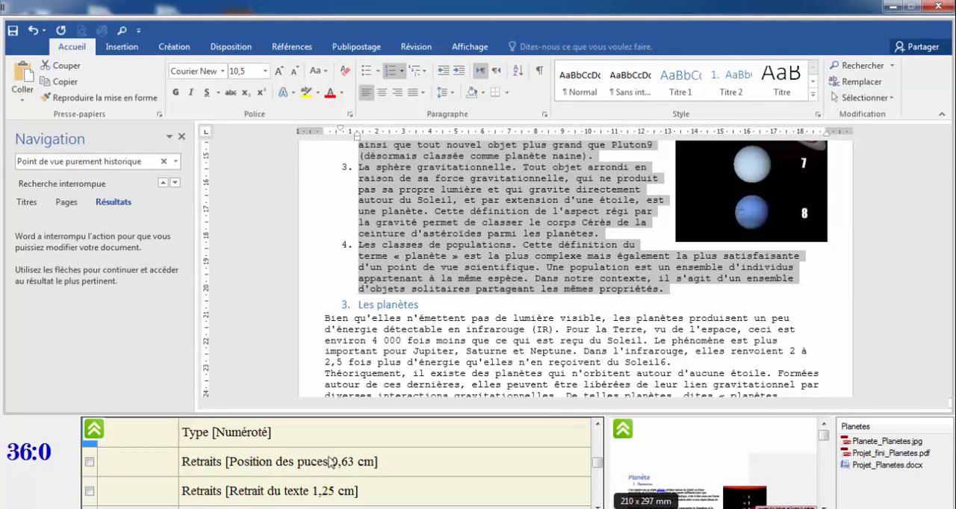
# Adjust the numbered list's indents, setting the text indent to 1,25 cm.
pyautogui.moveTo(596, 463); pyautogui.dragTo(597, 466)
pyautogui.click(597, 505)
pyautogui.click(597, 505)
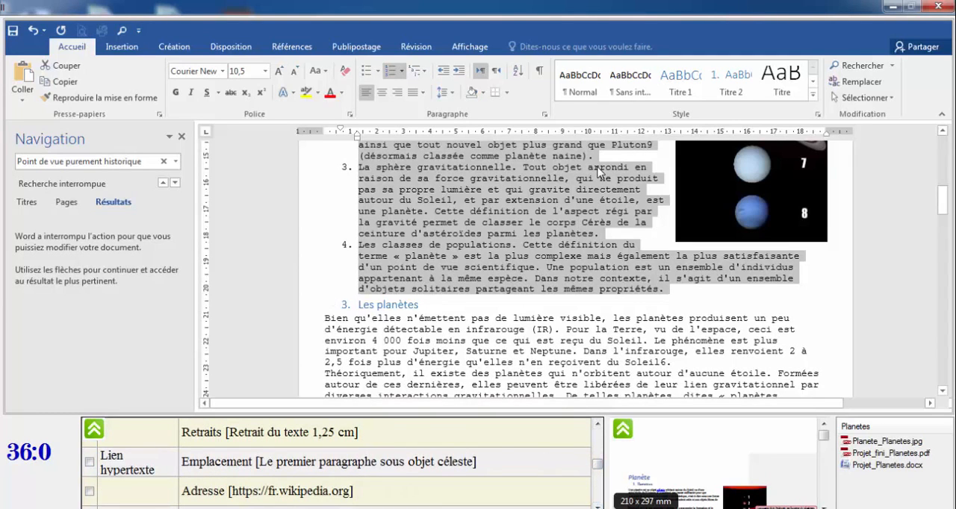
pyautogui.moveTo(945, 203); pyautogui.dragTo(944, 180)
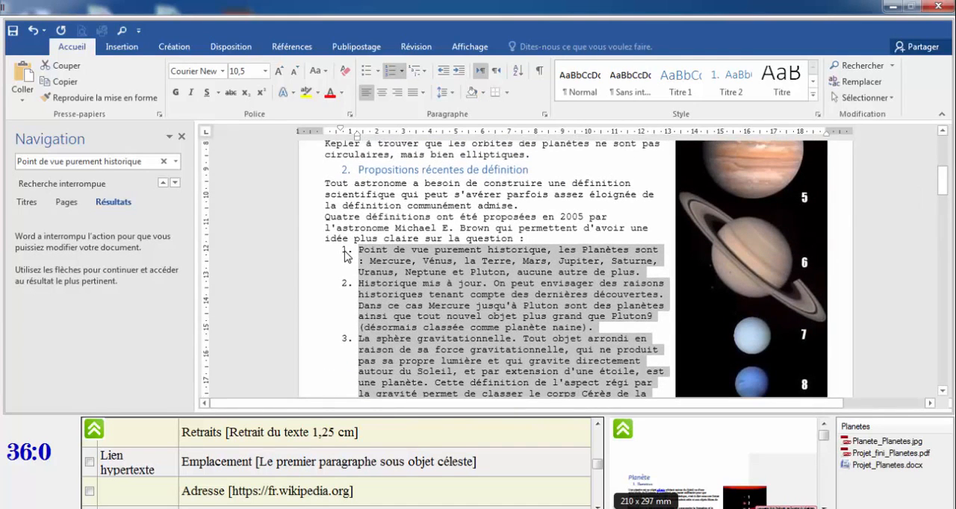
pyautogui.click(345, 254)
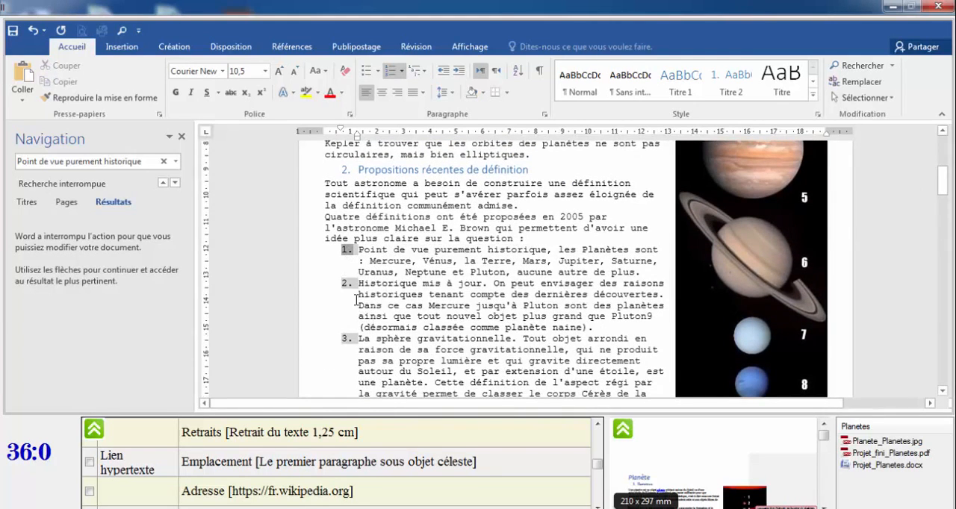
pyautogui.scroll(-1, 559, 199)
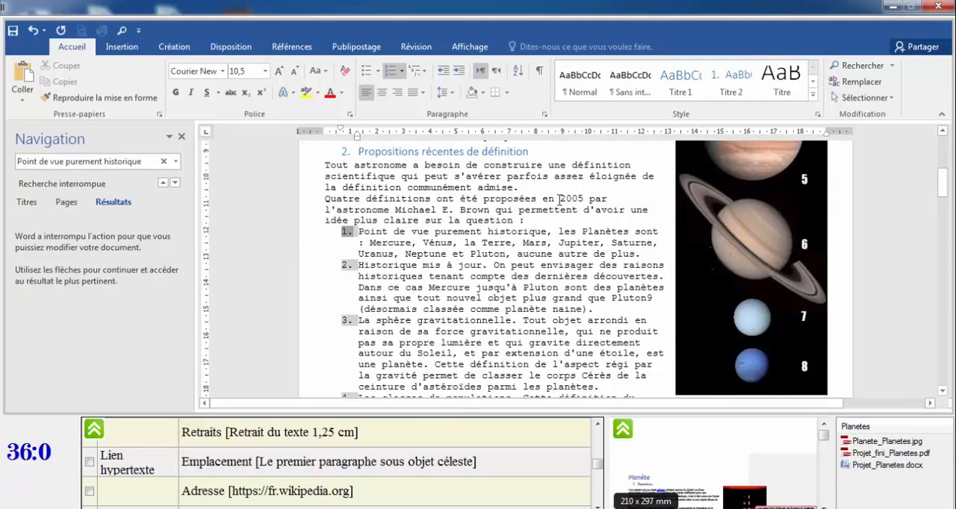
pyautogui.rightClick(345, 231)
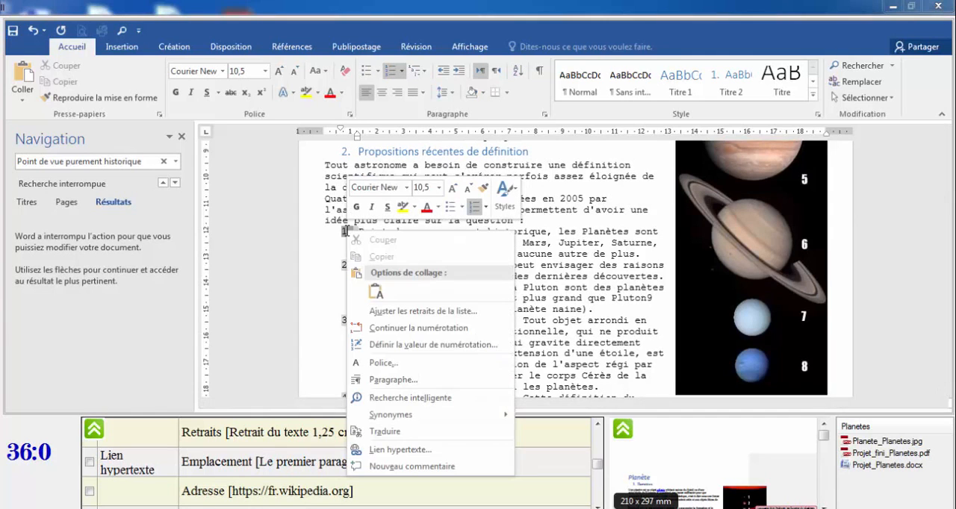
pyautogui.click(430, 312)
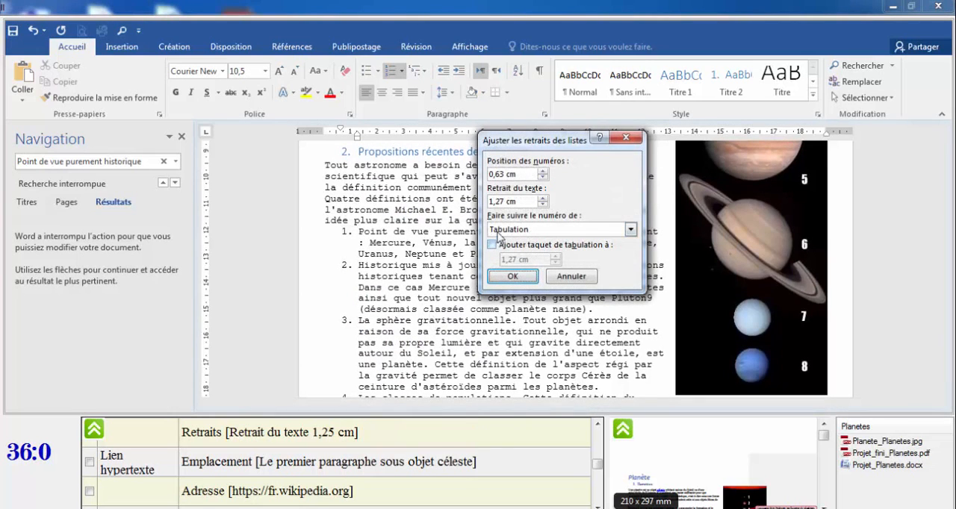
pyautogui.click(500, 175)
pyautogui.write('5')
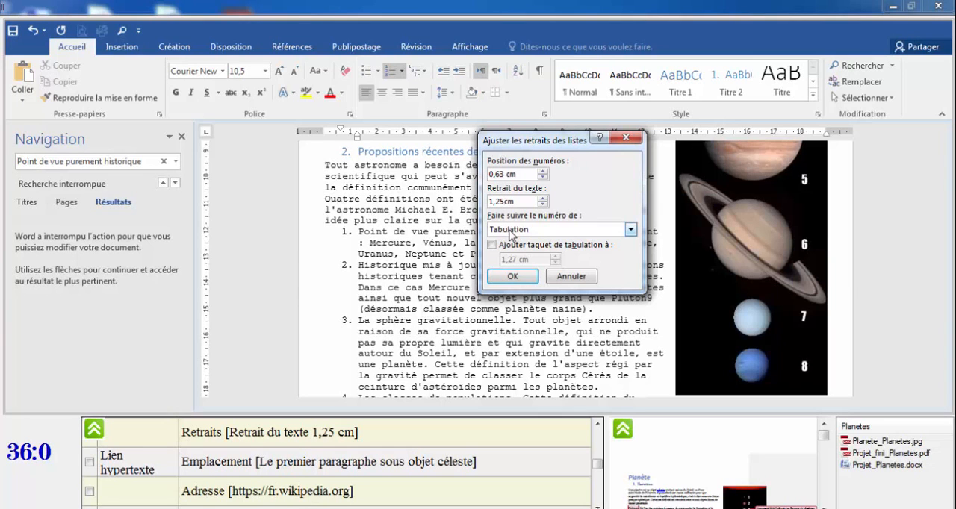
pyautogui.click(512, 277)
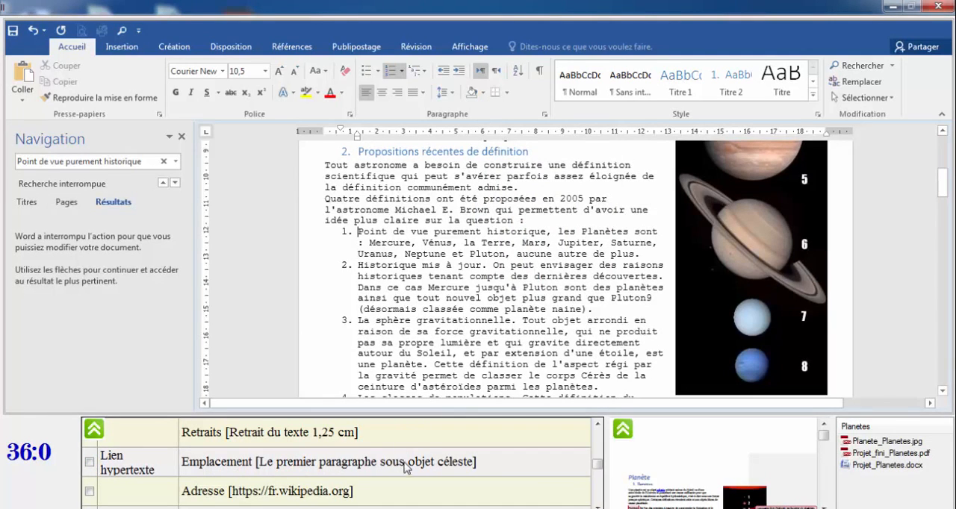
pyautogui.click(439, 468)
pyautogui.click(425, 466)
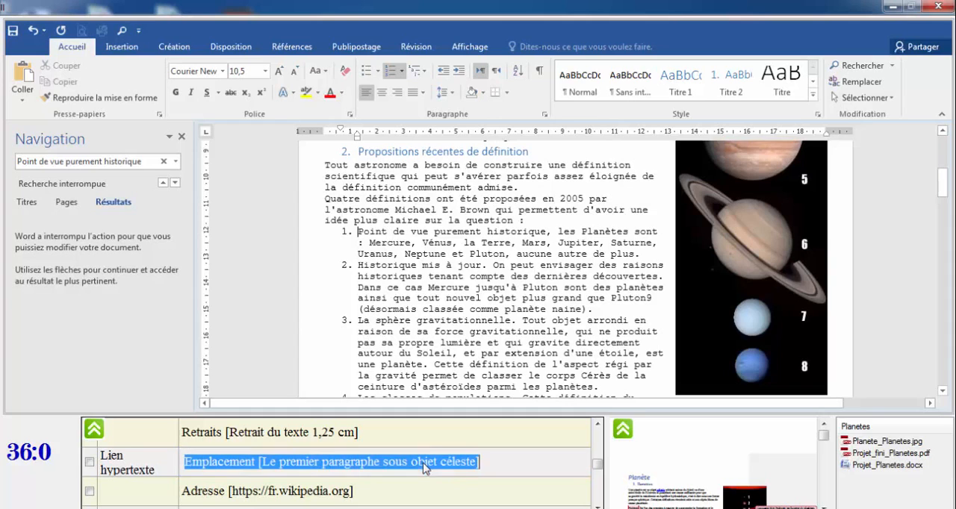
pyautogui.click(267, 502)
pyautogui.click(251, 496)
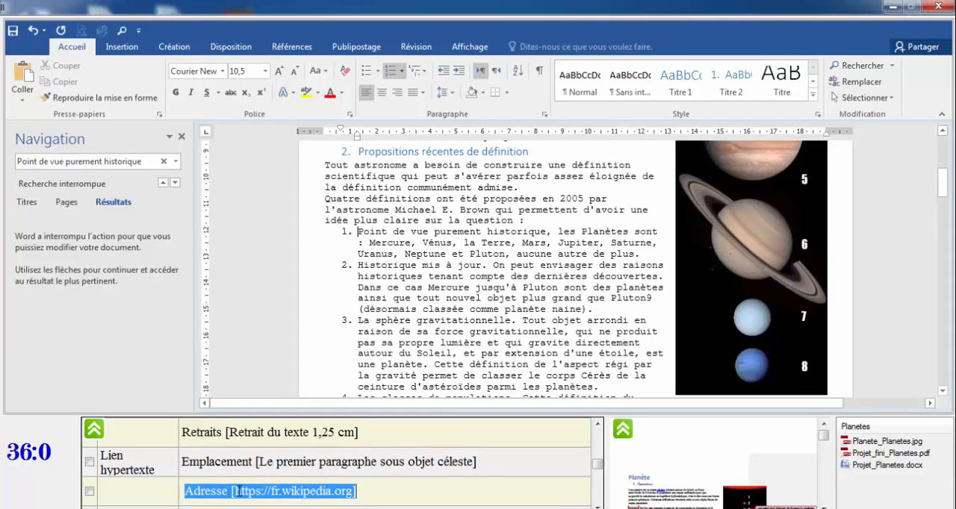
pyautogui.click(233, 492)
pyautogui.moveTo(233, 491); pyautogui.dragTo(351, 494)
pyautogui.hotkey('ctrl', 'c')
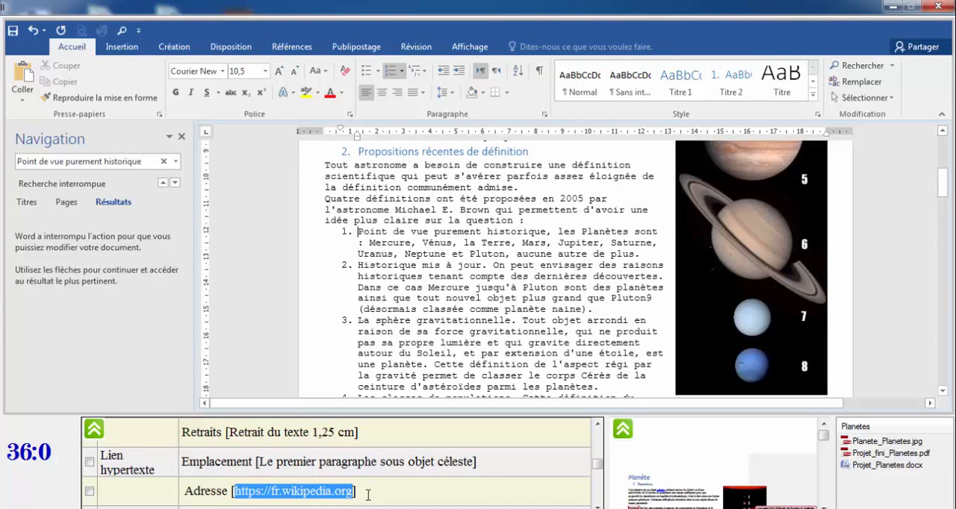
pyautogui.moveTo(943, 176); pyautogui.dragTo(943, 145)
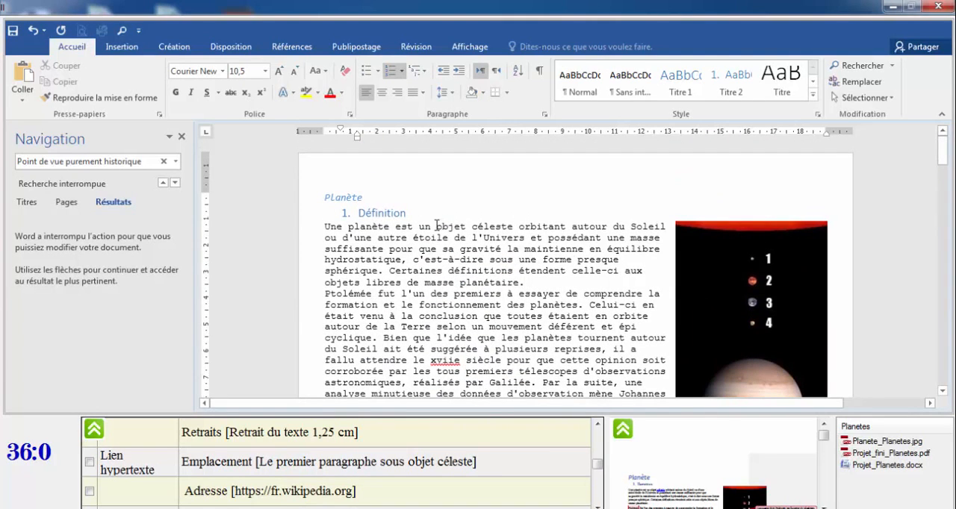
pyautogui.moveTo(437, 225); pyautogui.dragTo(512, 226)
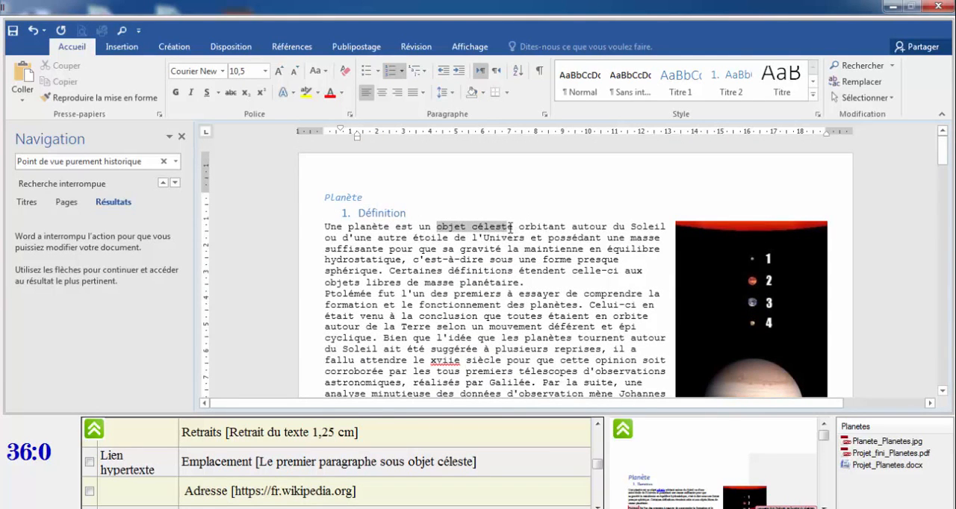
pyautogui.click(120, 47)
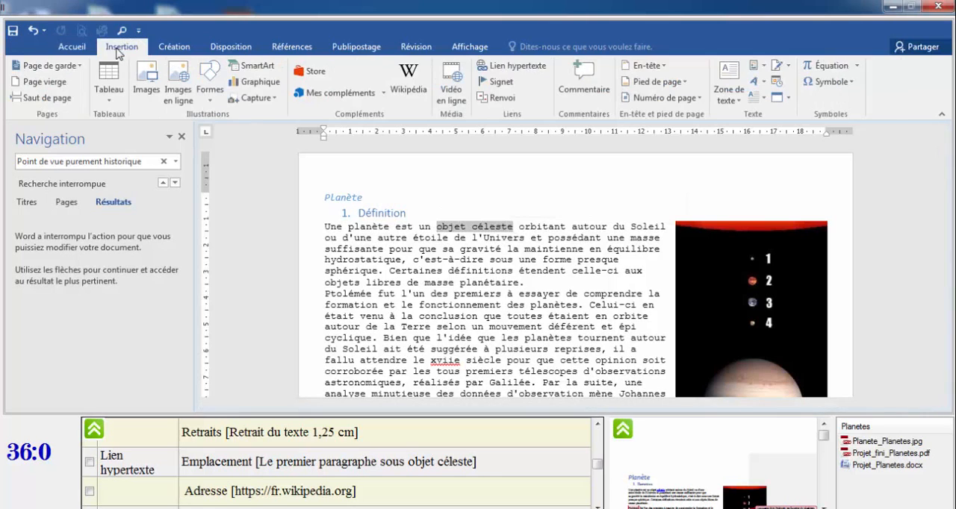
pyautogui.click(514, 67)
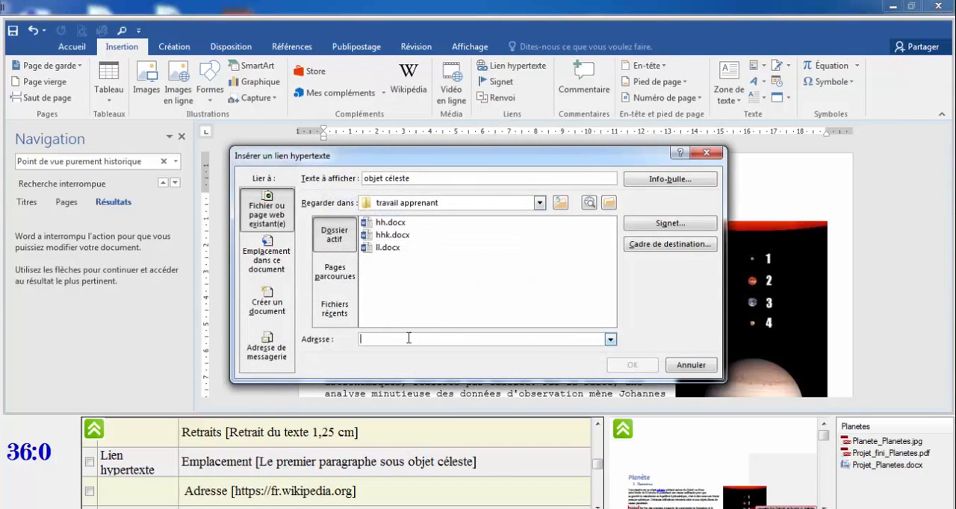
pyautogui.hotkey('ctrl', 'v')
pyautogui.press('Return')
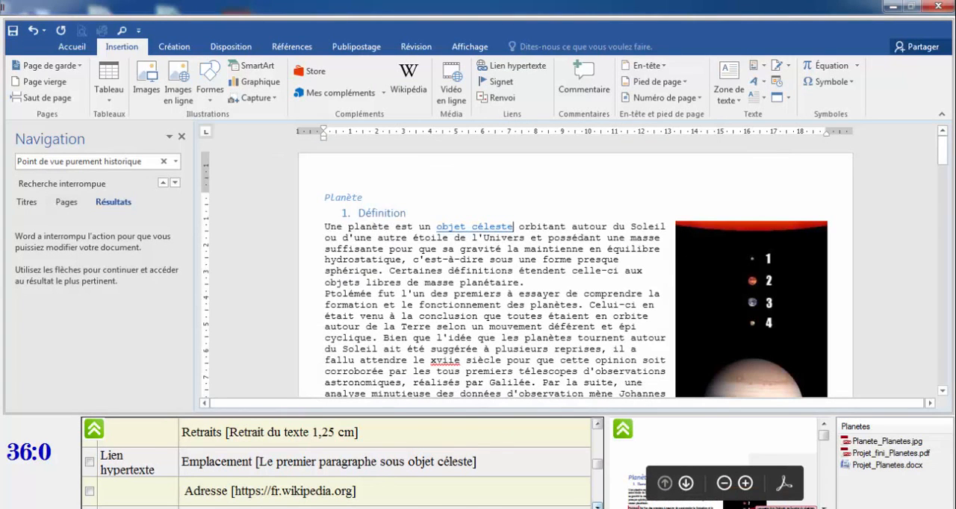
# Tick the Lien hypertexte and Commentaires items in the exam instruction checklist.
pyautogui.click(598, 507)
pyautogui.click(598, 507)
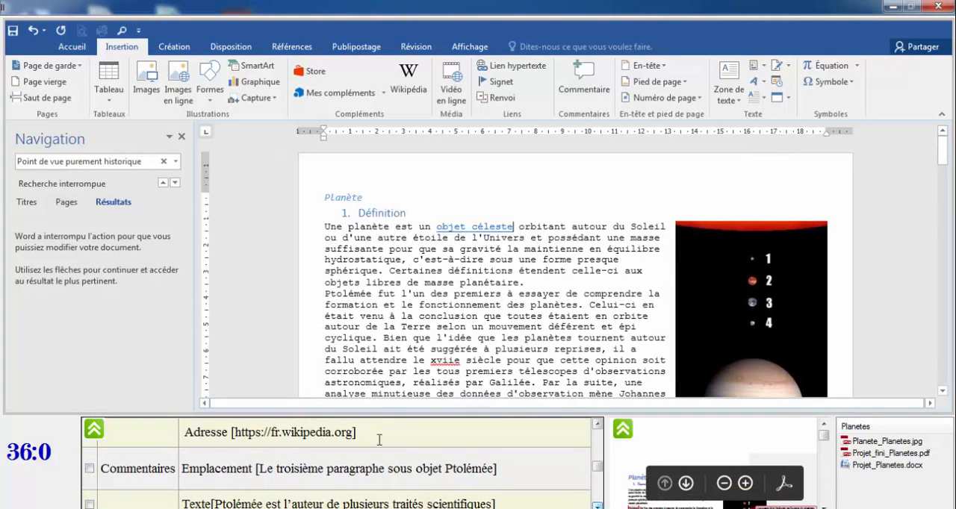
pyautogui.click(597, 423)
pyautogui.click(597, 423)
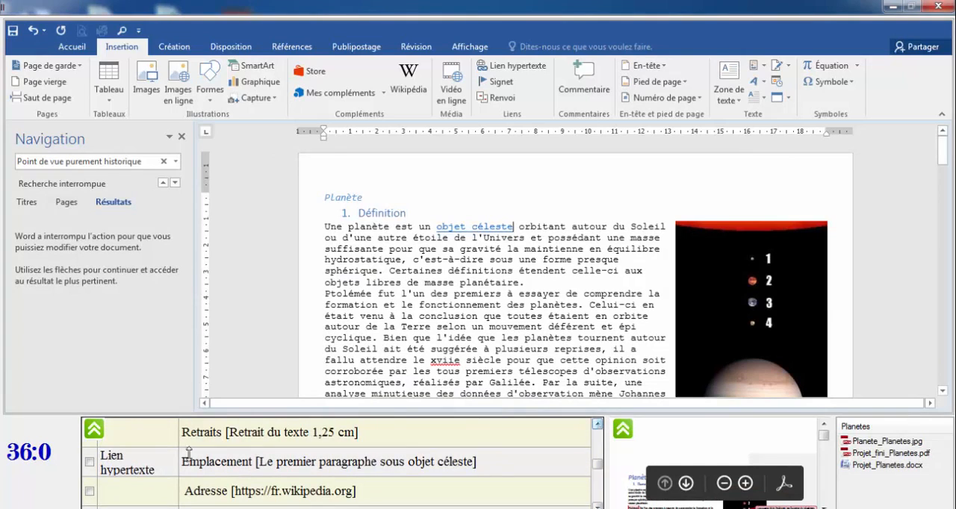
pyautogui.click(90, 463)
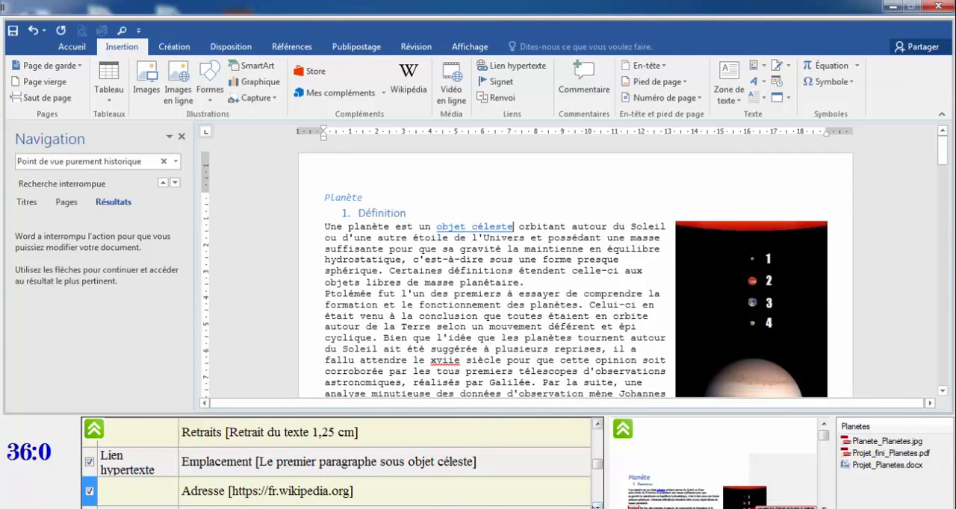
pyautogui.click(597, 505)
pyautogui.click(597, 506)
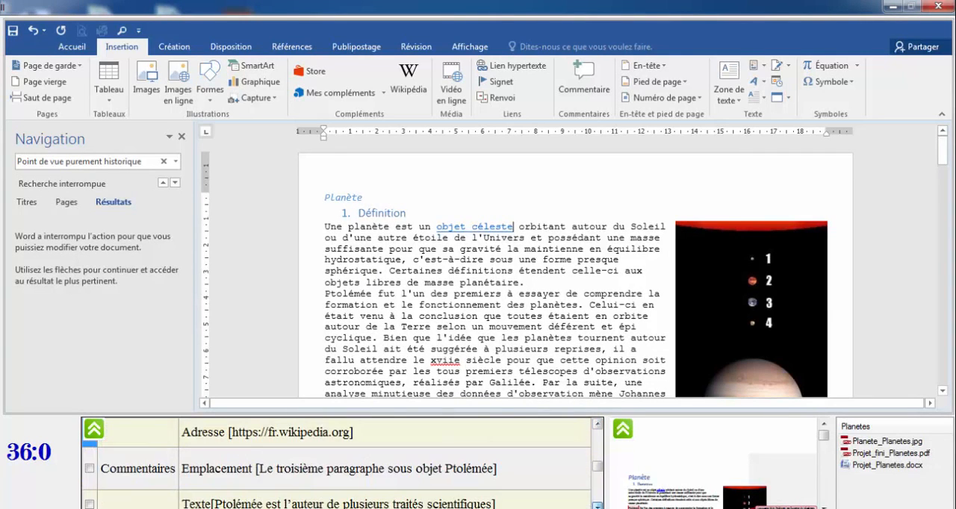
pyautogui.click(89, 468)
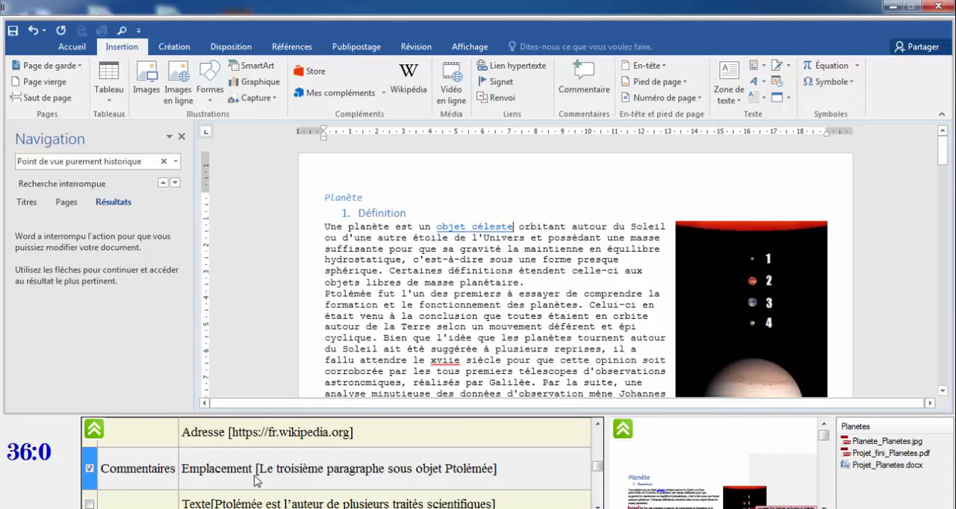
# Search the document for 'Ptolémée' and select that word at the start of the third paragraph.
pyautogui.click(459, 471)
pyautogui.moveTo(448, 469); pyautogui.dragTo(497, 469)
pyautogui.hotkey('ctrl', 'c')
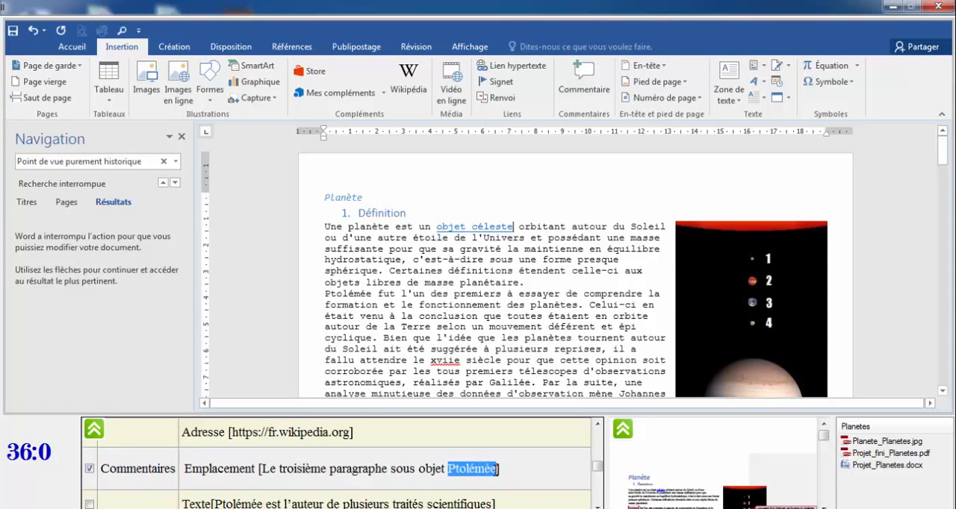
pyautogui.click(426, 308)
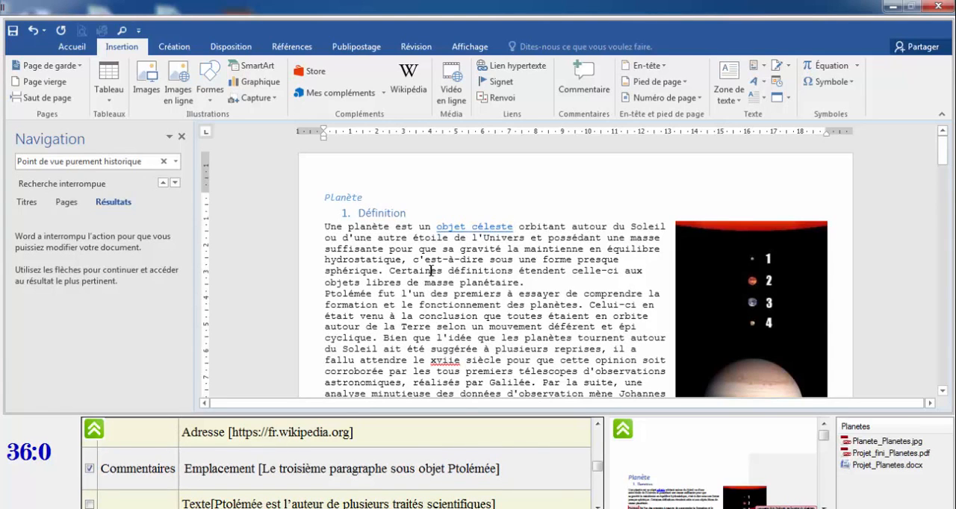
pyautogui.hotkey('ctrl', 'f')
pyautogui.hotkey('ctrl', 'v')
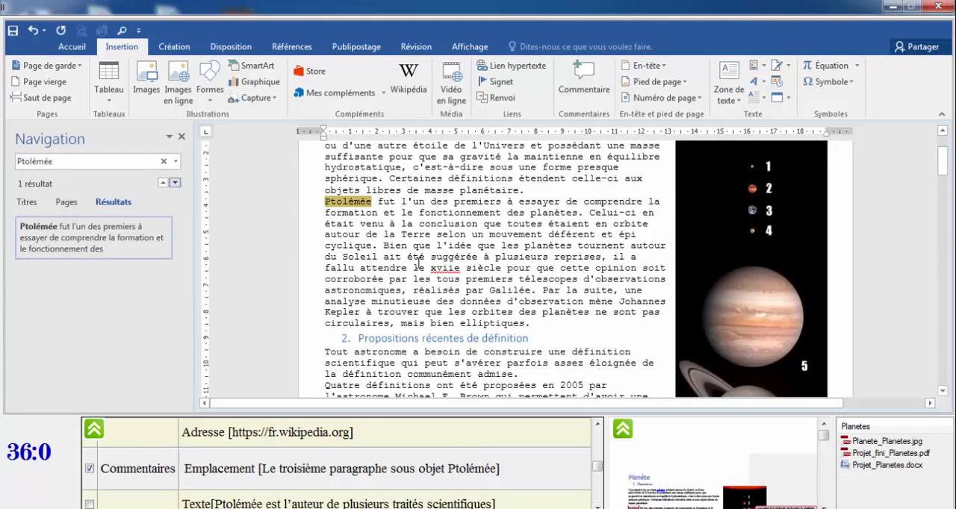
pyautogui.click(342, 223)
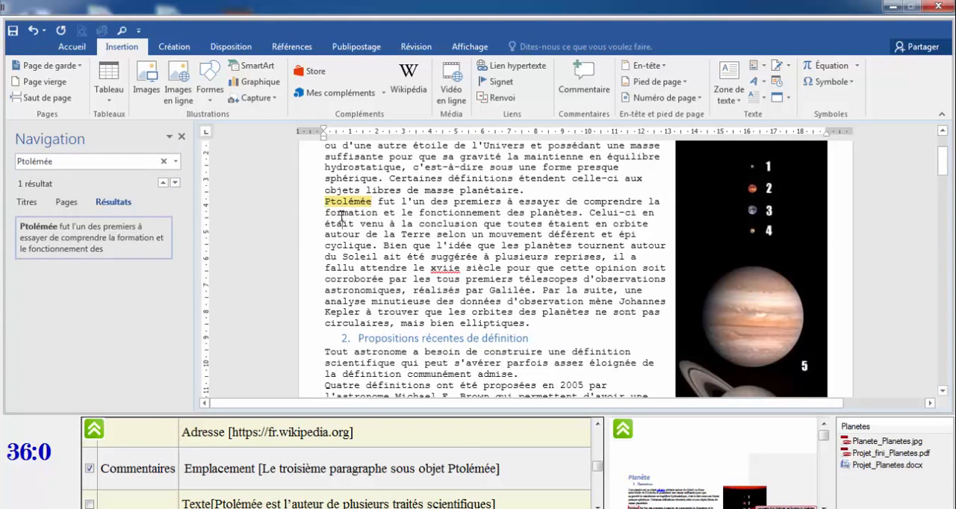
pyautogui.doubleClick(377, 202)
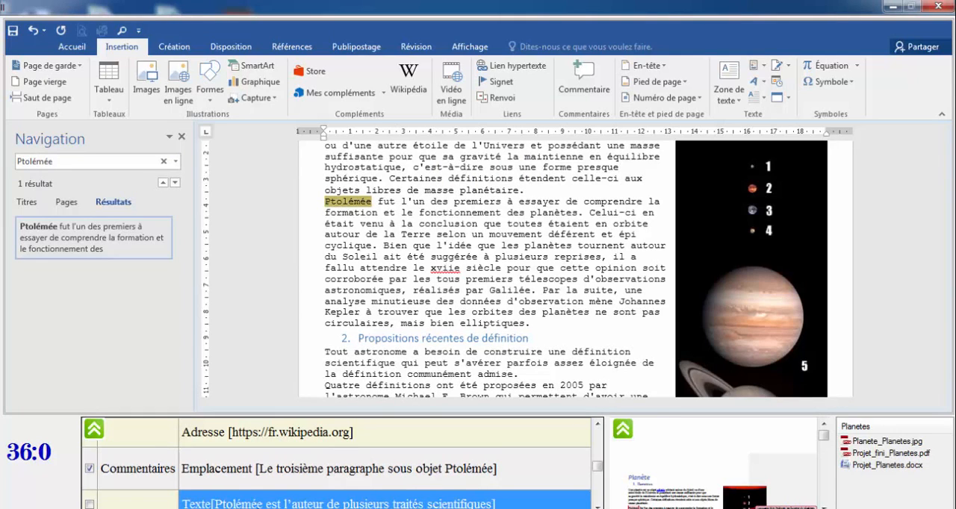
# Add a comment on 'Ptolémée' reading 'Ptolémée est l'auteur de plusieurs traités scientifiques'.
pyautogui.click(218, 504)
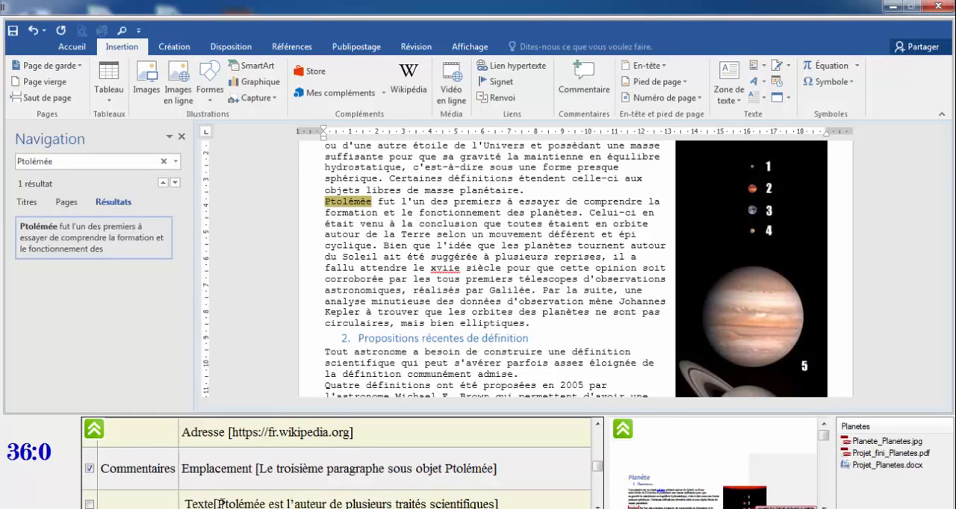
pyautogui.moveTo(217, 504); pyautogui.dragTo(494, 504)
pyautogui.hotkey('ctrl', 'c')
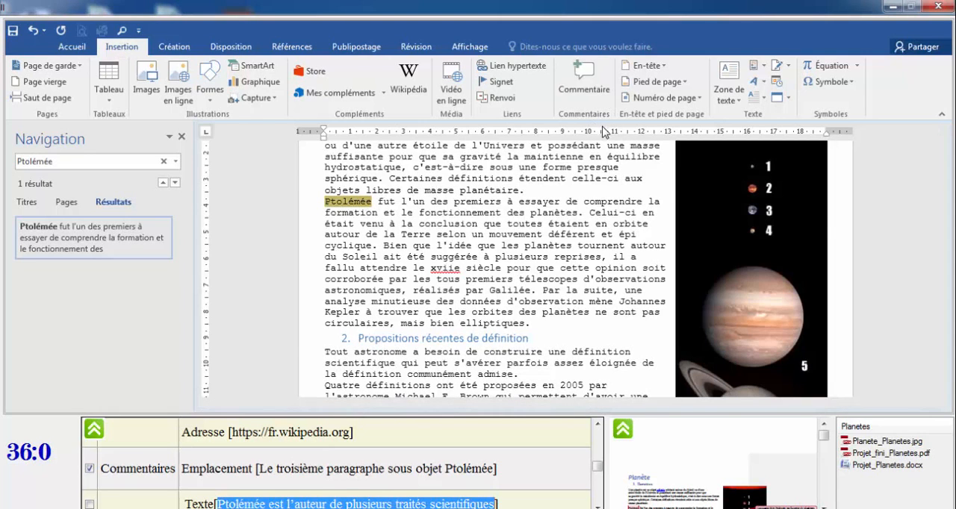
pyautogui.click(587, 79)
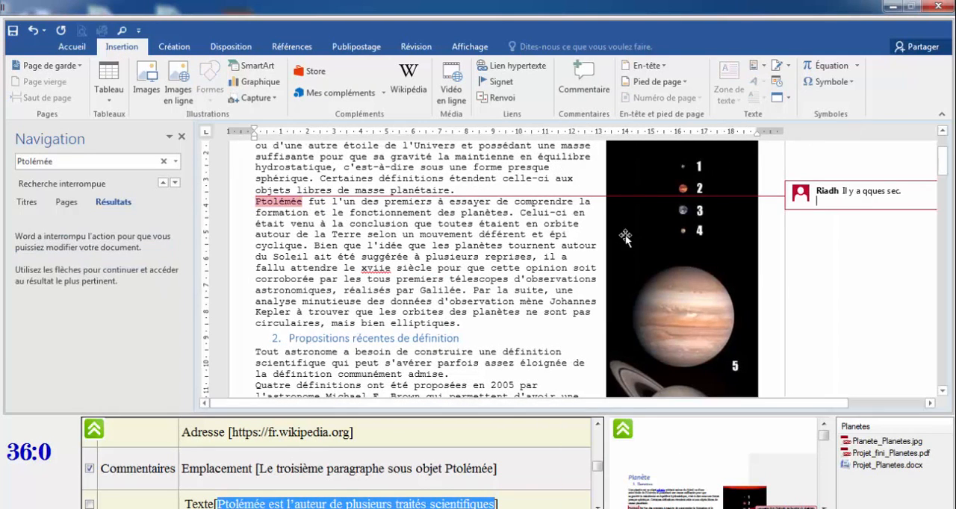
pyautogui.rightClick(819, 202)
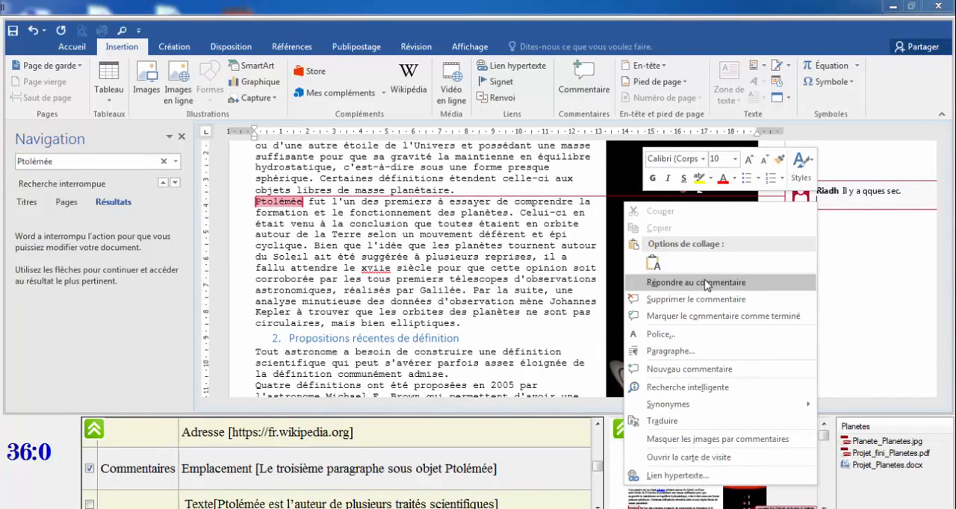
pyautogui.click(653, 264)
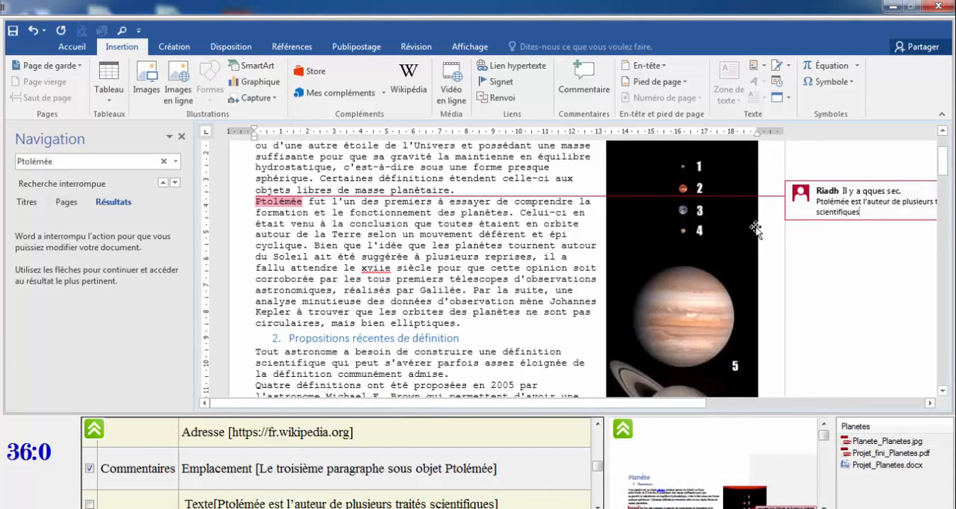
pyautogui.click(401, 243)
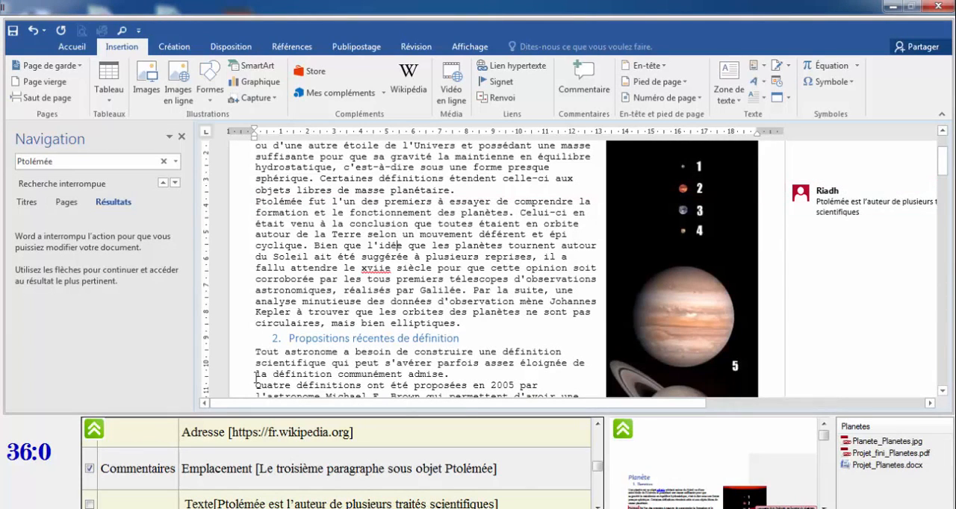
# Tick the comment Texte item in the exam instruction checklist.
pyautogui.scroll(-1, 567, 499)
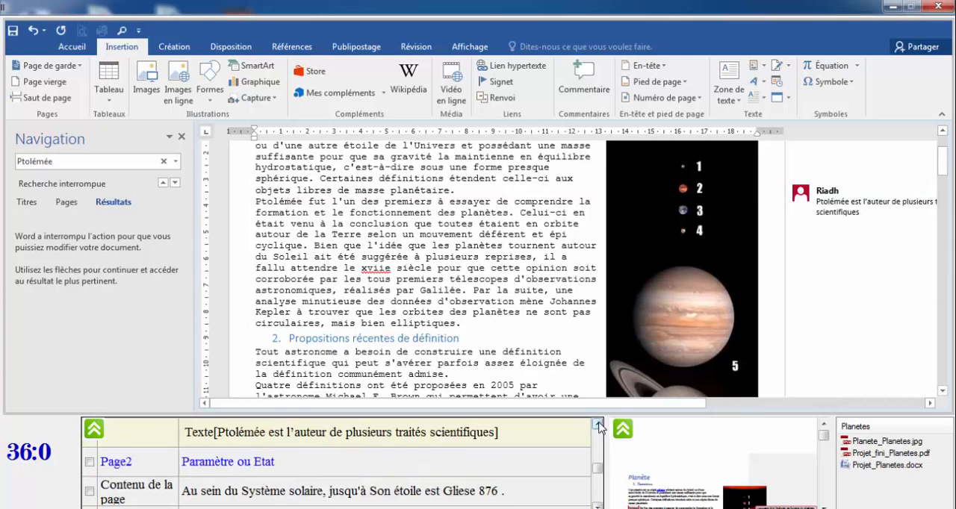
pyautogui.click(599, 425)
pyautogui.click(90, 476)
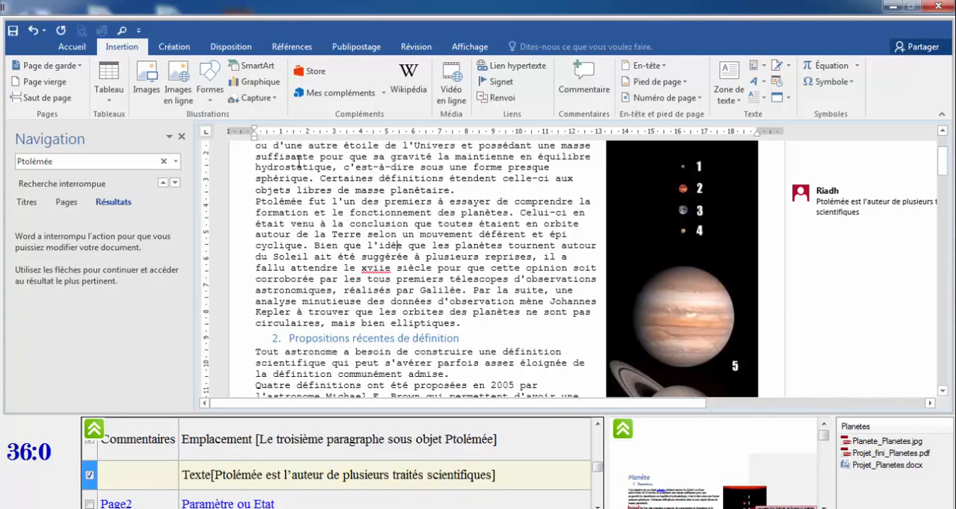
pyautogui.click(181, 137)
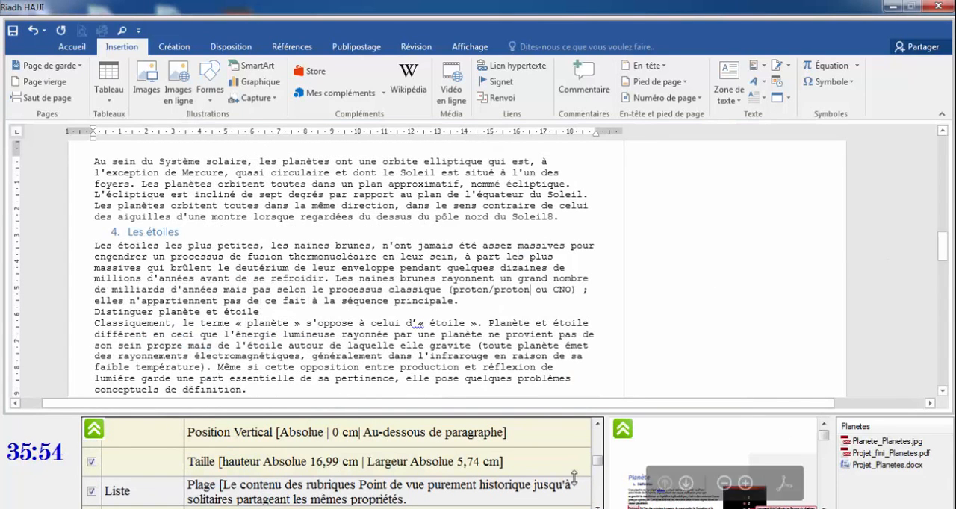
# Review the page 2 content and tick the Contenu de la page item in the checklist.
pyautogui.scroll(-6, 598, 506)
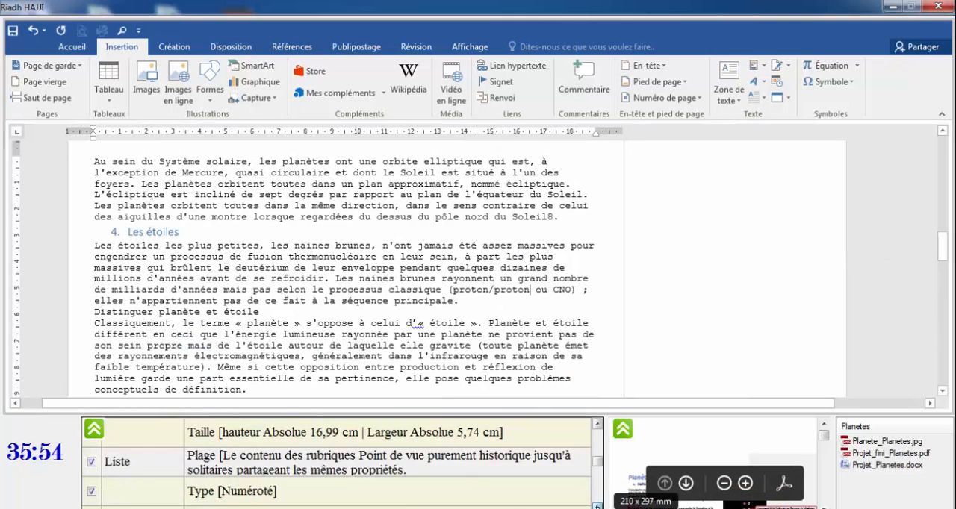
pyautogui.scroll(-3, 598, 506)
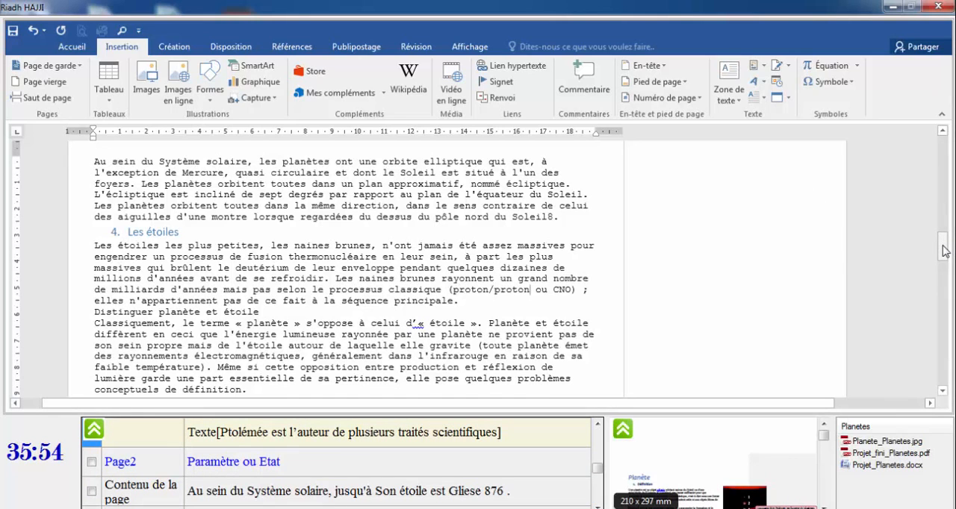
pyautogui.moveTo(943, 249); pyautogui.dragTo(943, 239)
pyautogui.moveTo(97, 222); pyautogui.dragTo(181, 222)
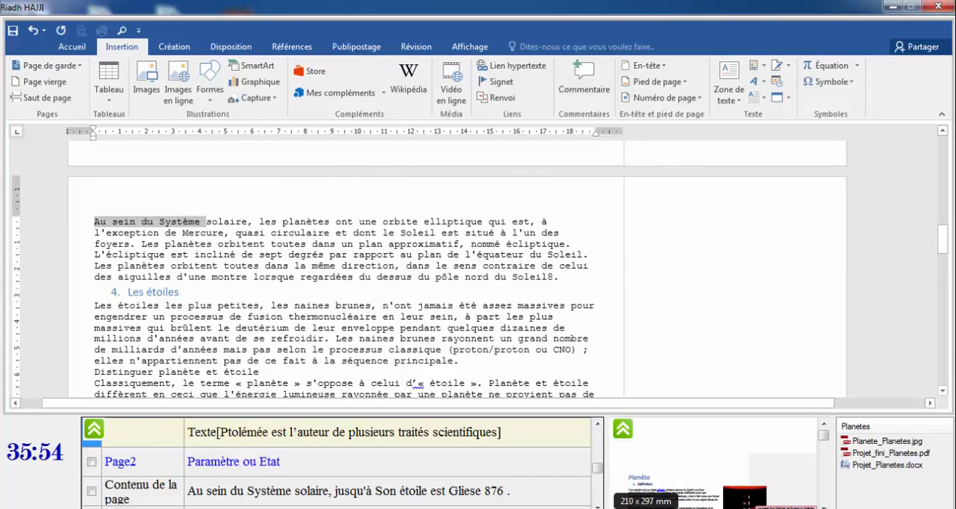
pyautogui.moveTo(944, 242); pyautogui.dragTo(951, 275)
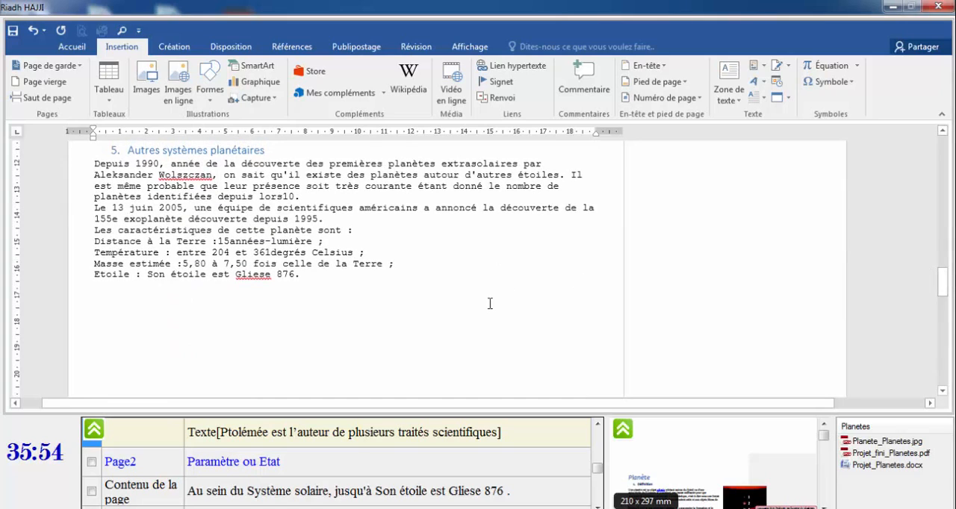
pyautogui.click(92, 492)
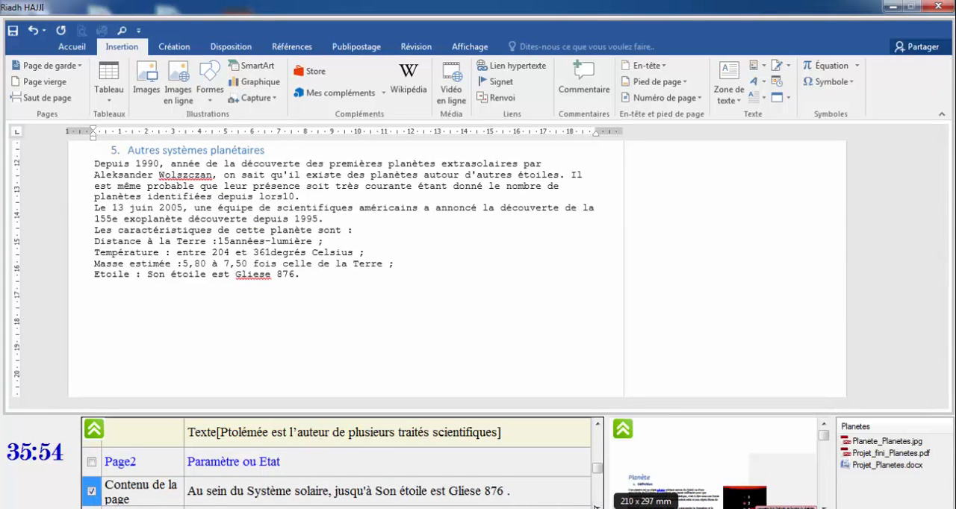
# Insert a continuous section break for the 'Les caractéristiques de cette planète sont :' passage.
pyautogui.click(596, 507)
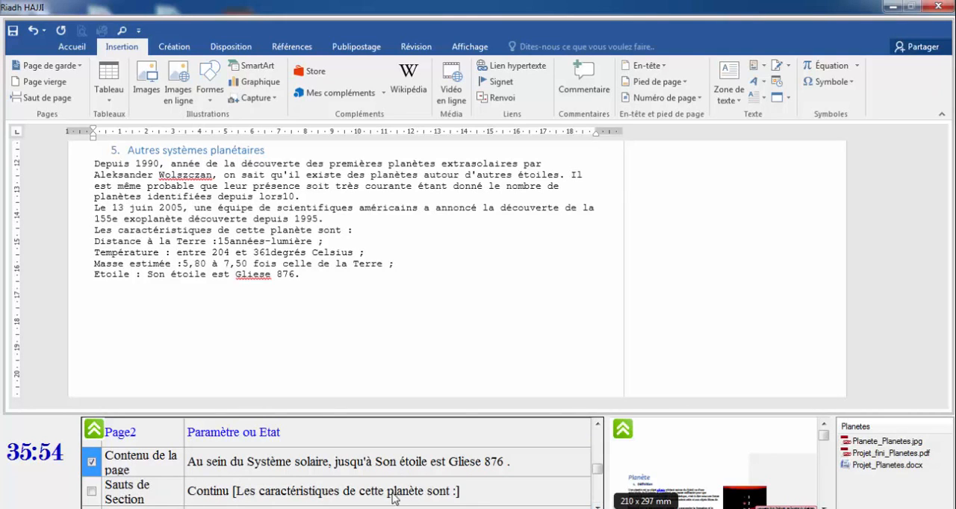
pyautogui.click(324, 496)
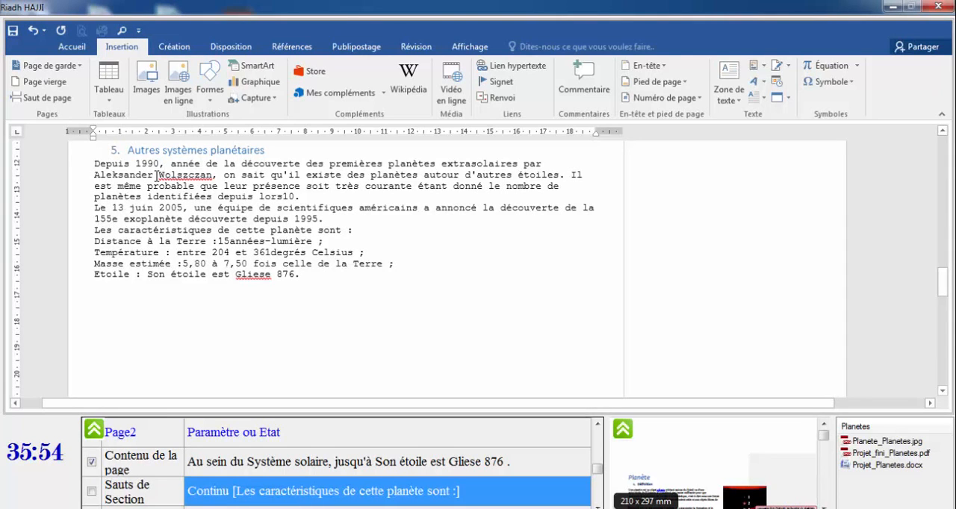
pyautogui.click(231, 47)
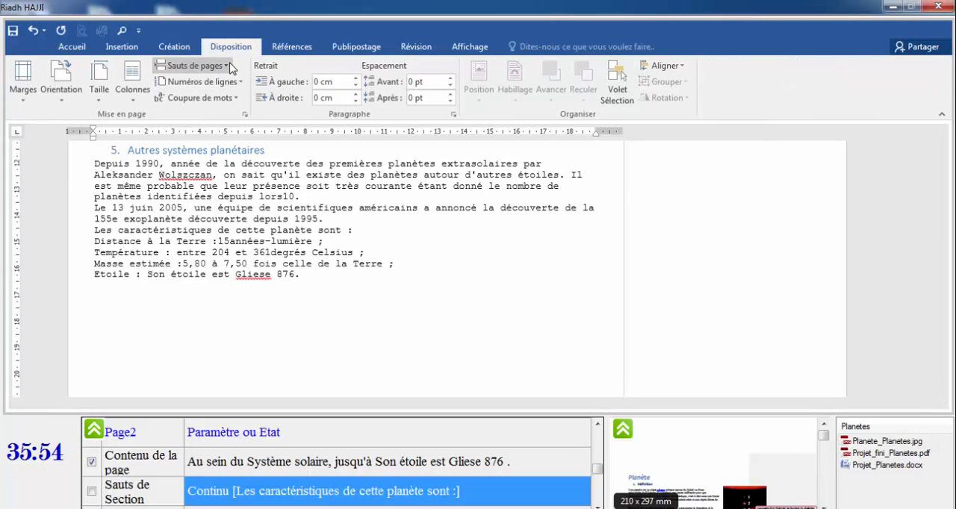
pyautogui.click(229, 65)
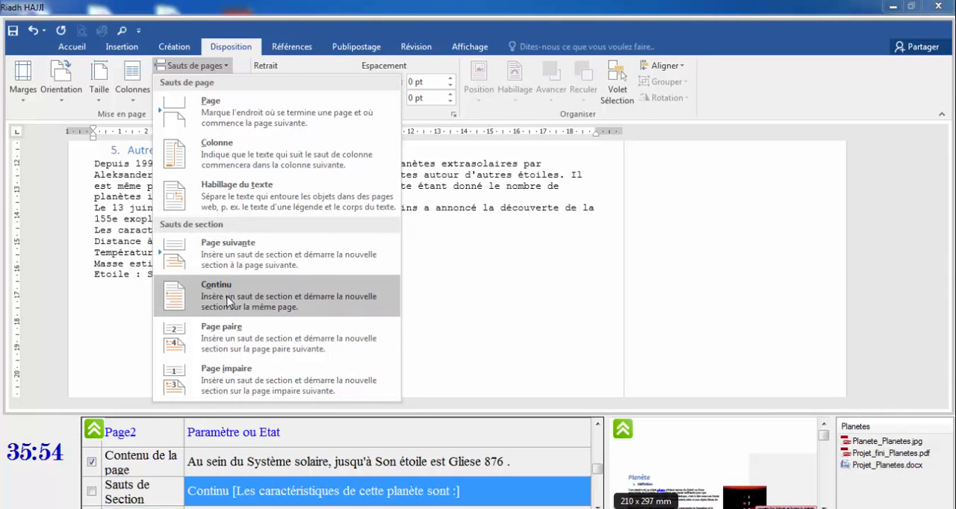
pyautogui.click(229, 301)
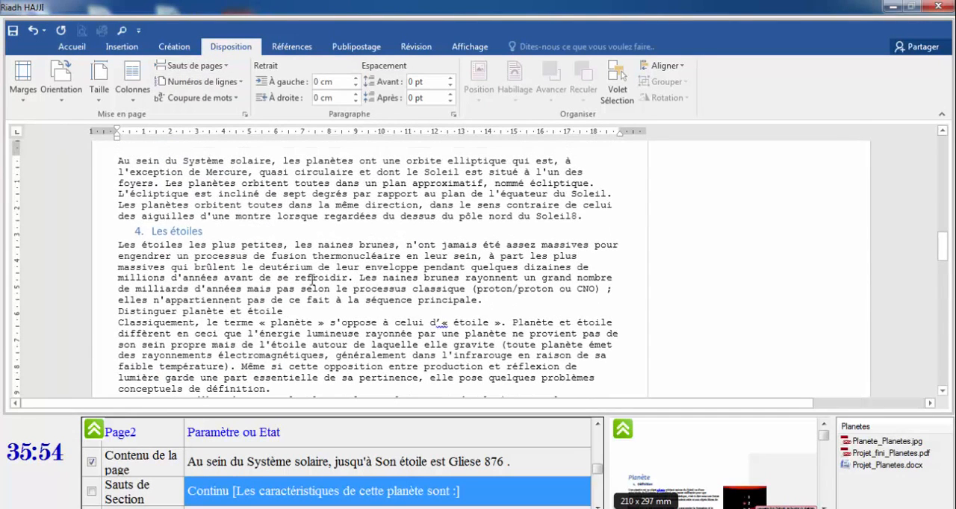
# Tick the Sauts de Section and SmartArt items in the exam instruction checklist.
pyautogui.moveTo(943, 247); pyautogui.dragTo(946, 297)
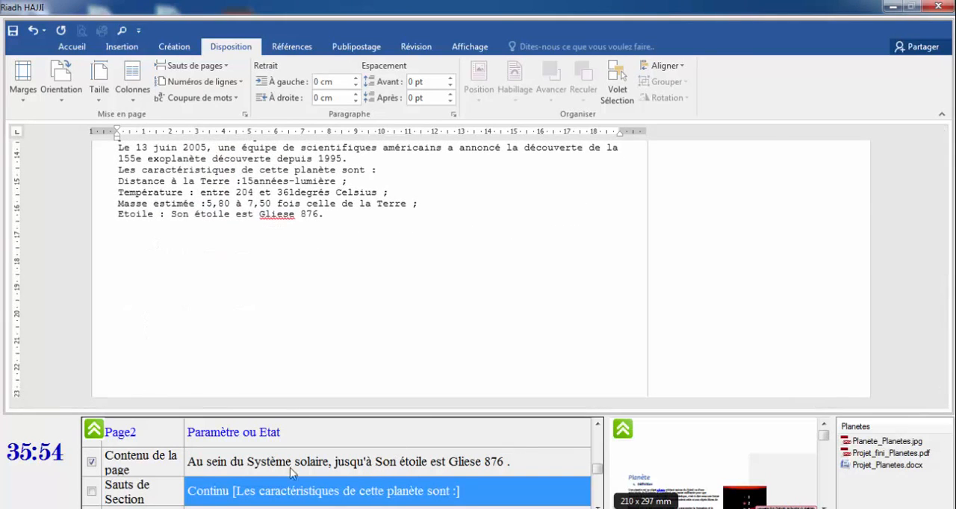
pyautogui.click(91, 491)
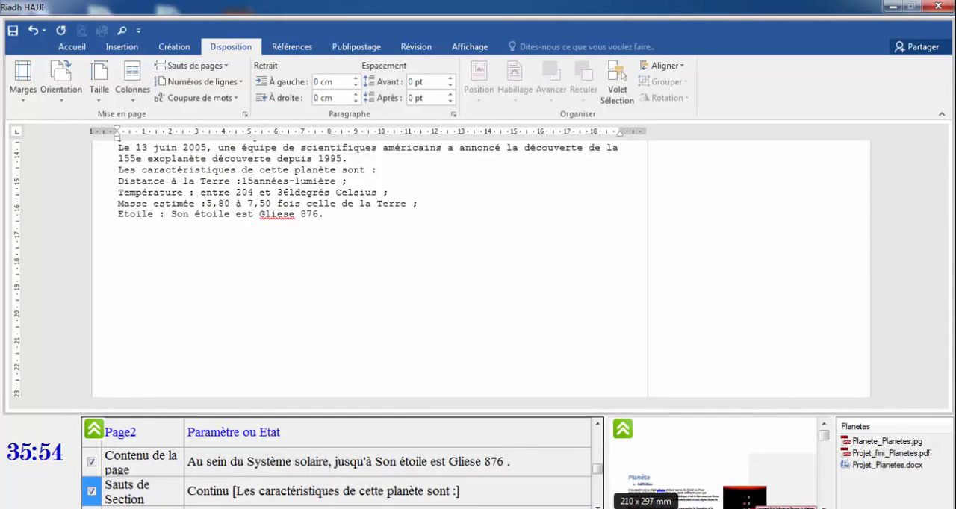
pyautogui.scroll(-2, 183, 476)
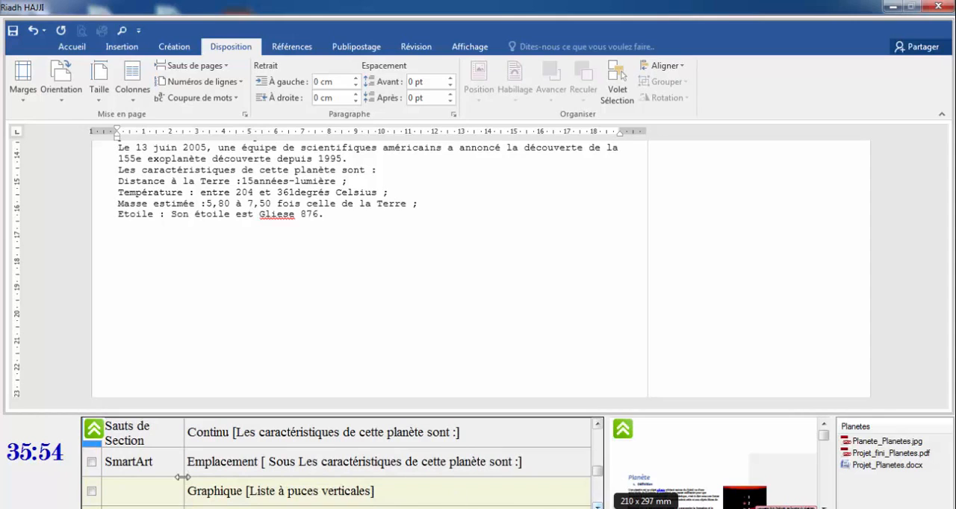
pyautogui.click(92, 463)
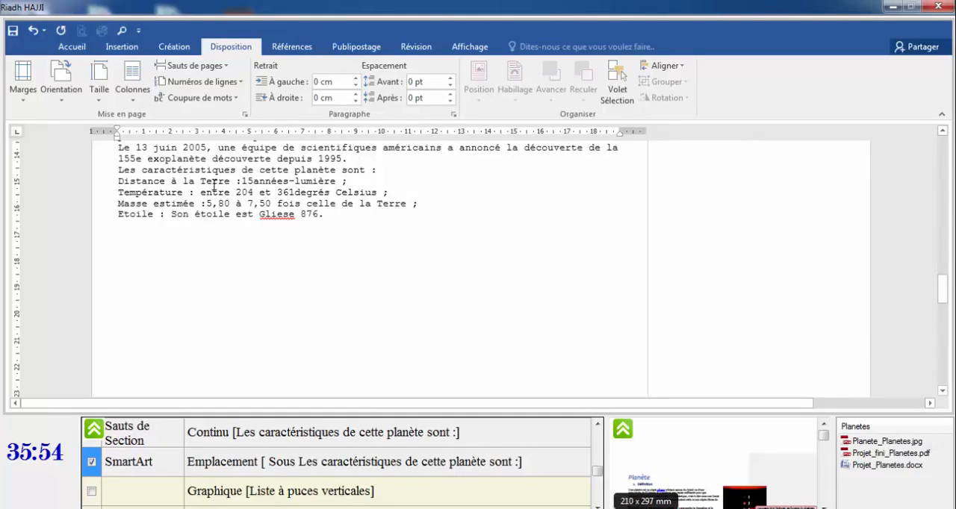
# Insert a Liste à puces verticale SmartArt on a new empty line below 'Les caractéristiques de cette planète sont :'.
pyautogui.click(379, 170)
pyautogui.press('Return')
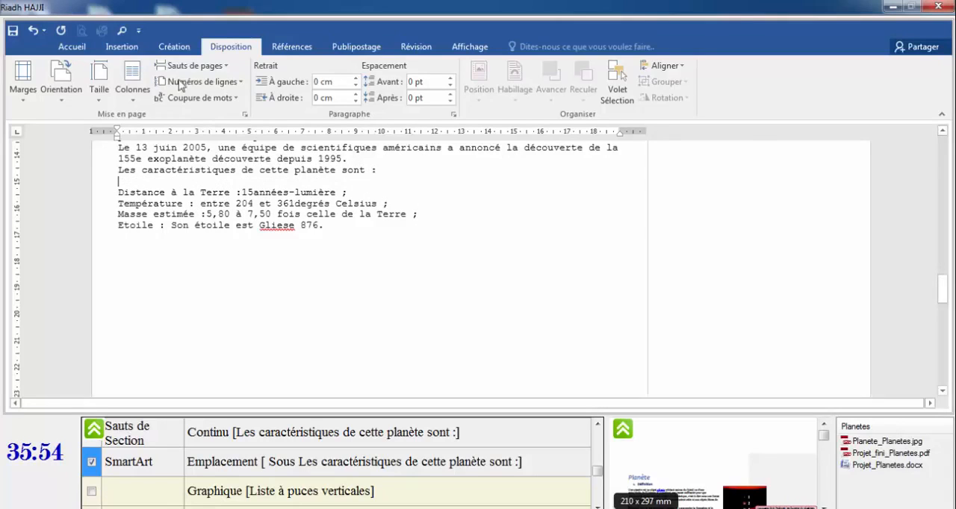
pyautogui.click(123, 46)
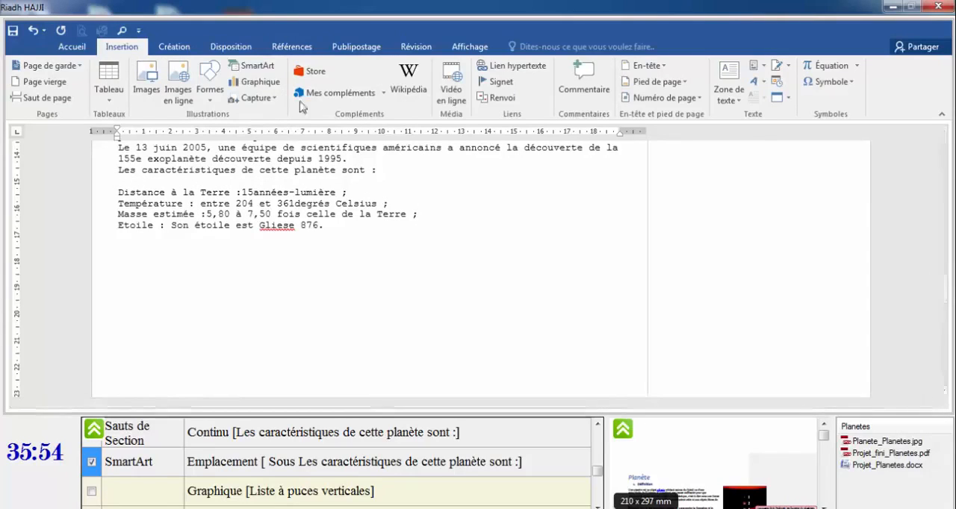
pyautogui.click(258, 67)
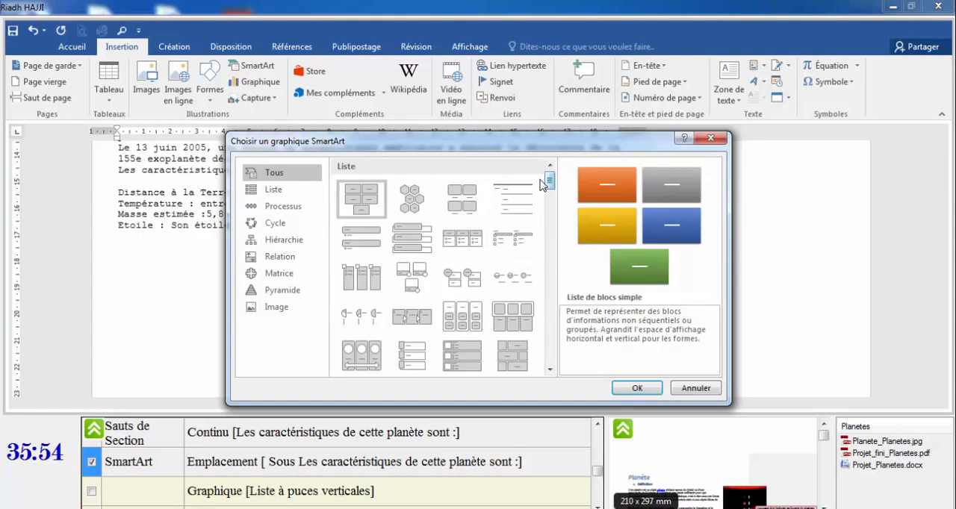
pyautogui.click(273, 189)
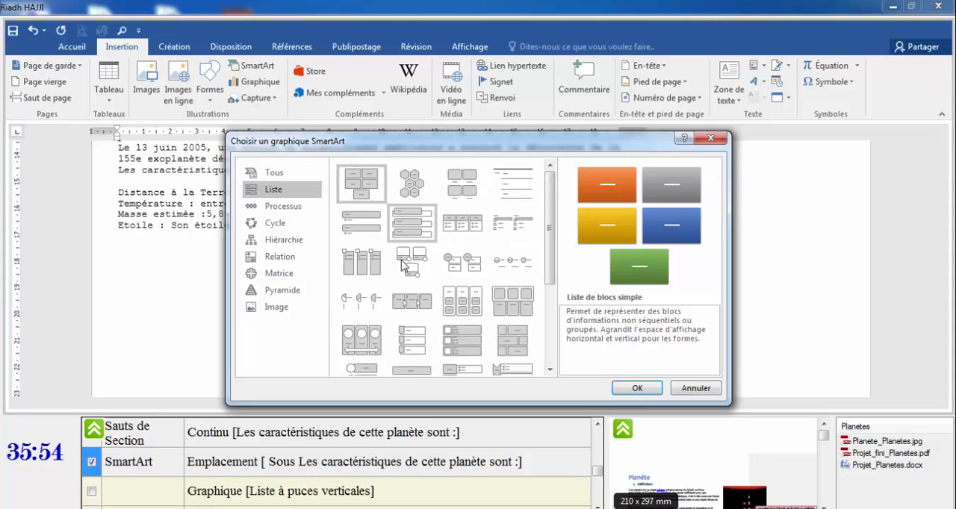
pyautogui.moveTo(549, 248); pyautogui.dragTo(550, 326)
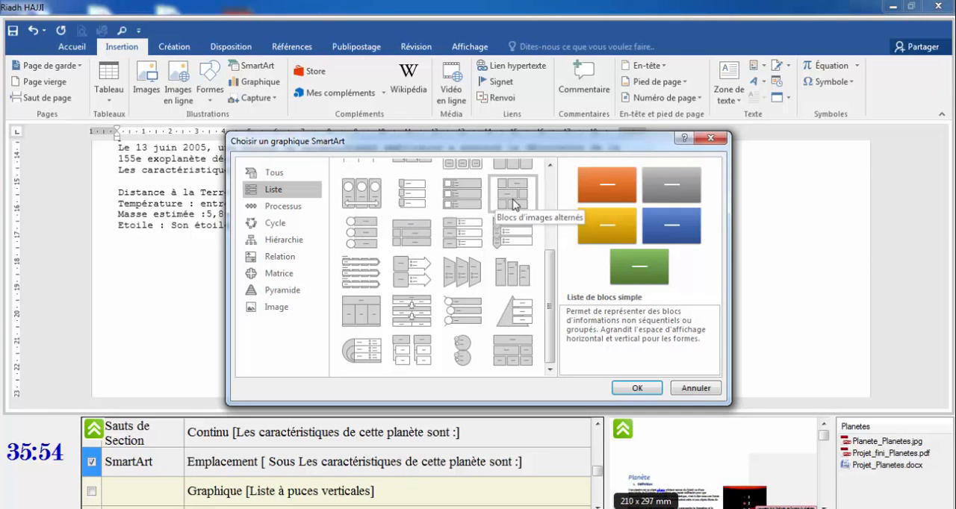
pyautogui.moveTo(552, 277)
pyautogui.mouseDown()
pyautogui.moveTo(552, 266)
pyautogui.moveTo(553, 275)
pyautogui.mouseUp()
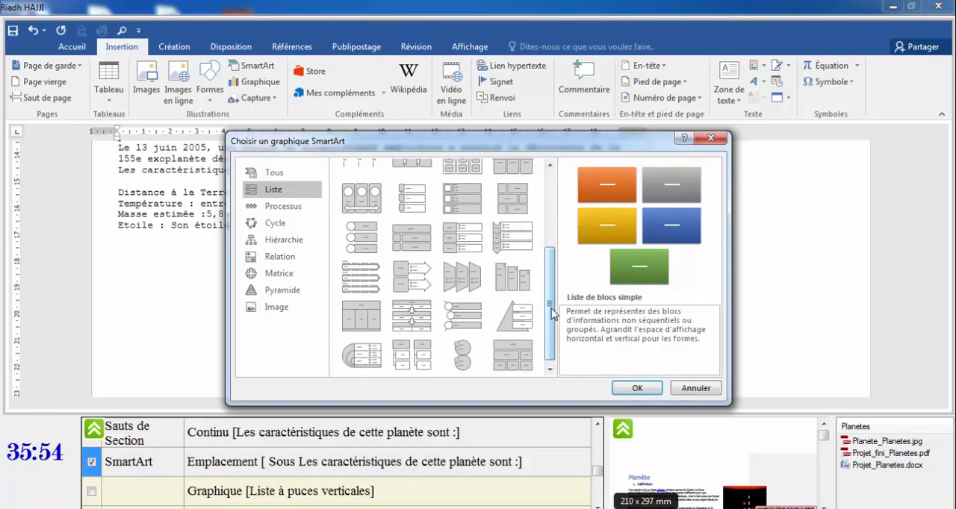
pyautogui.moveTo(554, 314); pyautogui.dragTo(551, 237)
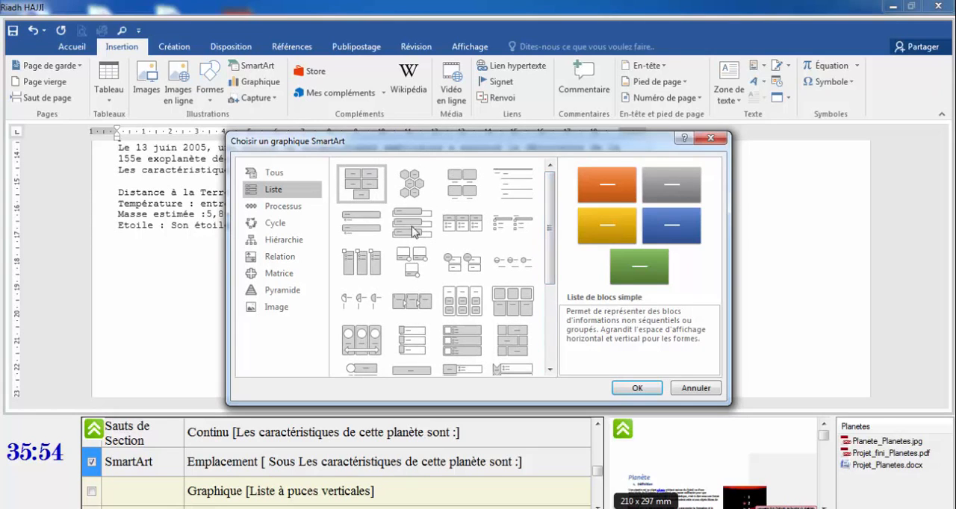
pyautogui.click(371, 230)
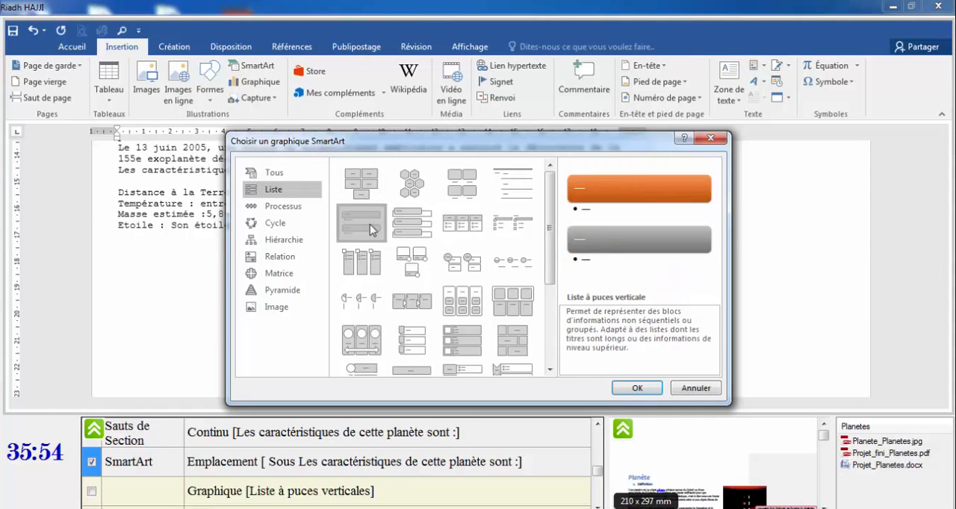
pyautogui.click(656, 389)
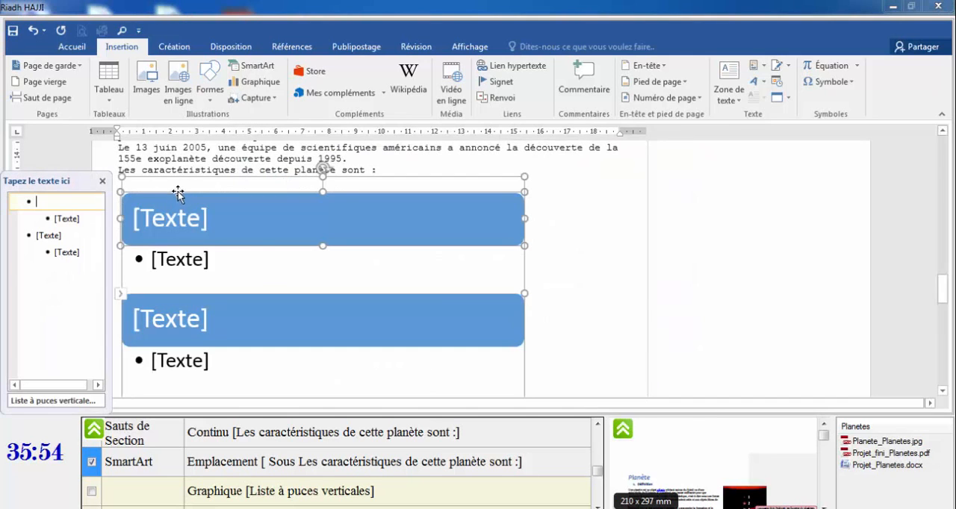
# Tick the Graphique item in the exam instruction checklist.
pyautogui.click(92, 492)
pyautogui.click(598, 506)
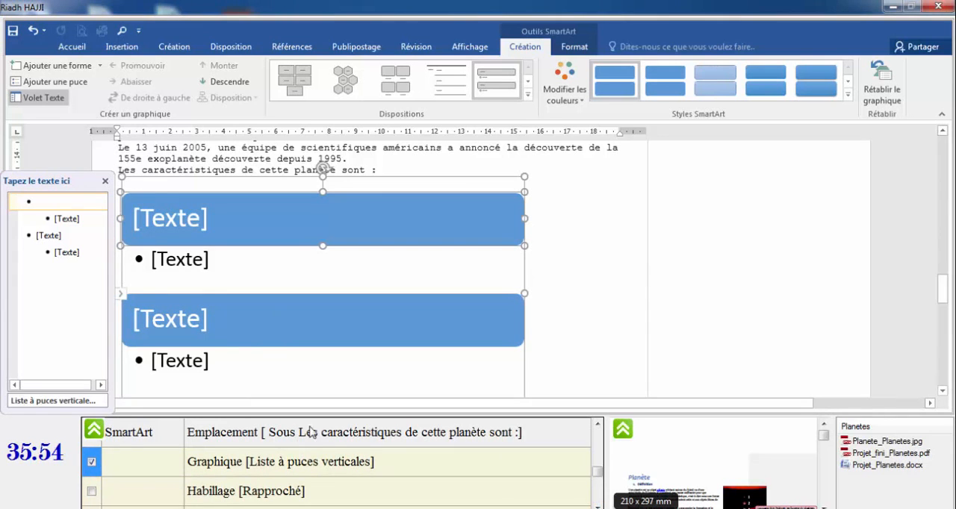
# Set the SmartArt's text wrapping to Rapproché and tick the Habillage item in the checklist.
pyautogui.click(471, 162)
pyautogui.click(470, 188)
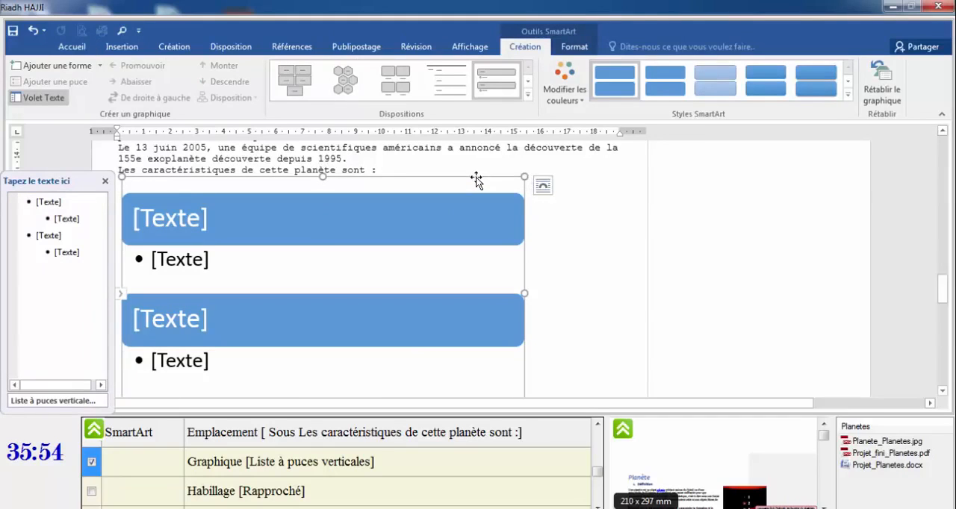
pyautogui.click(543, 186)
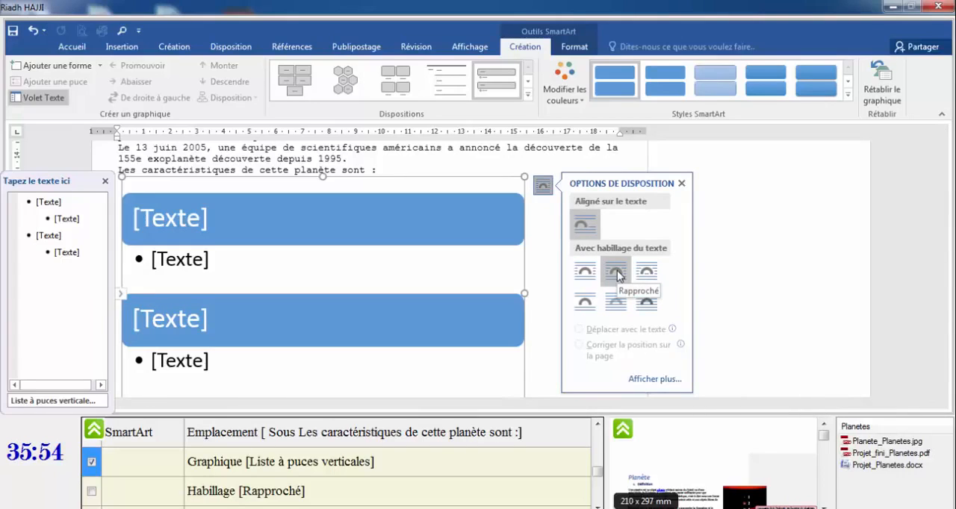
pyautogui.click(454, 153)
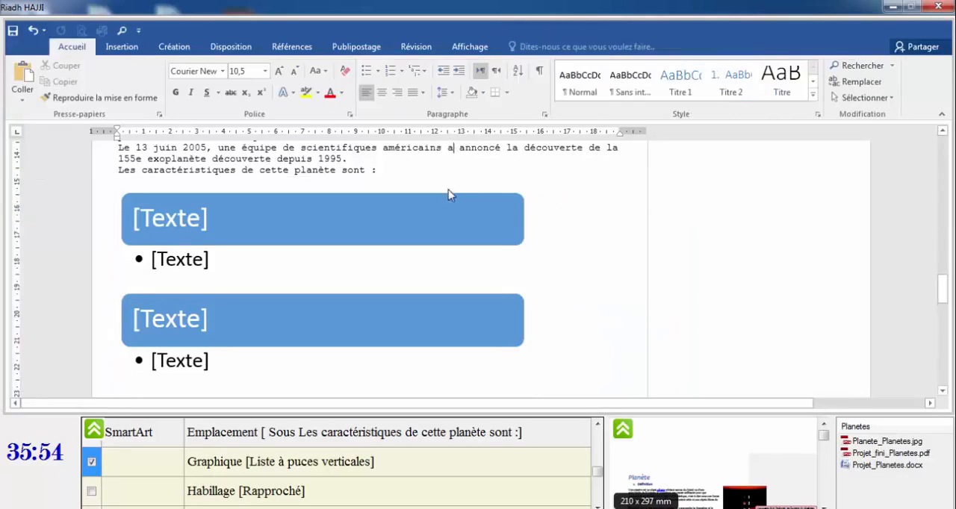
pyautogui.click(461, 179)
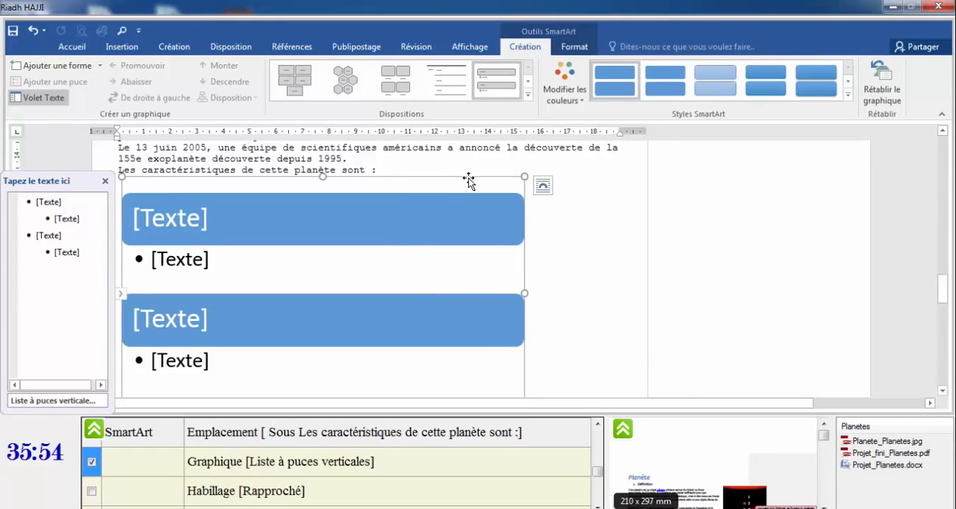
pyautogui.click(542, 186)
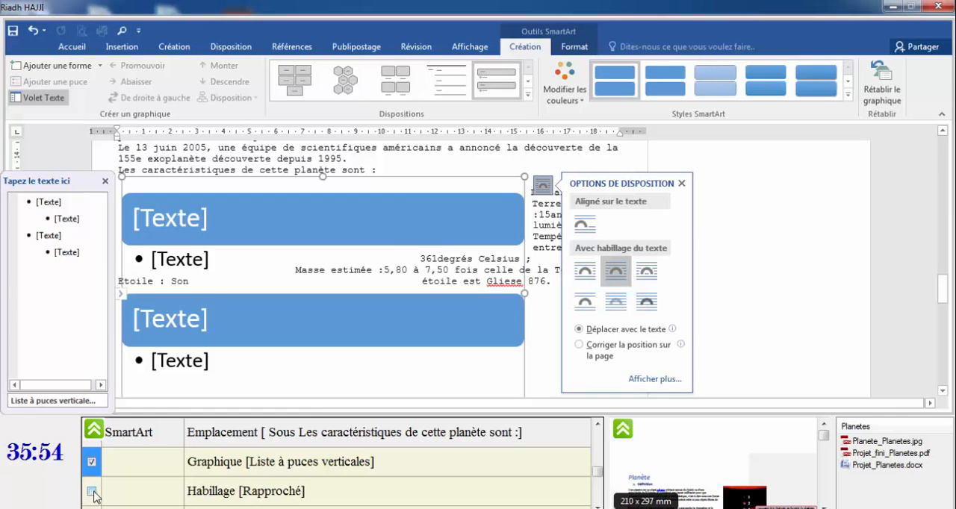
pyautogui.click(616, 274)
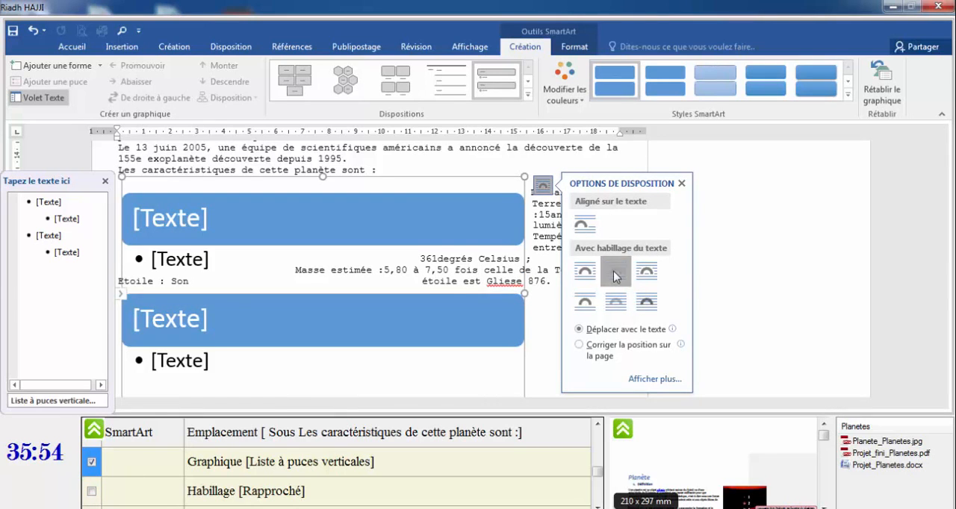
pyautogui.click(92, 492)
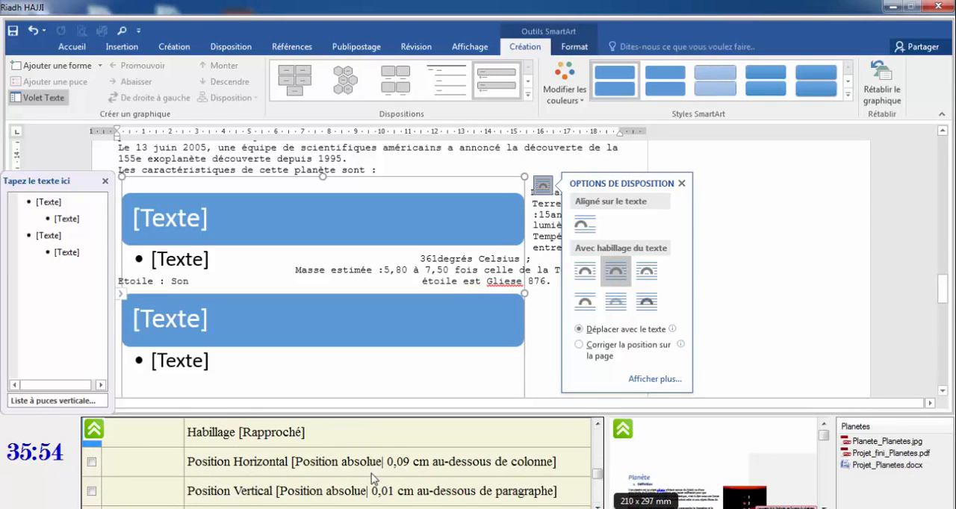
# Set the SmartArt's absolute position to 0,09 cm right of Colonne and 0,01 cm below Paragraphe.
pyautogui.click(580, 48)
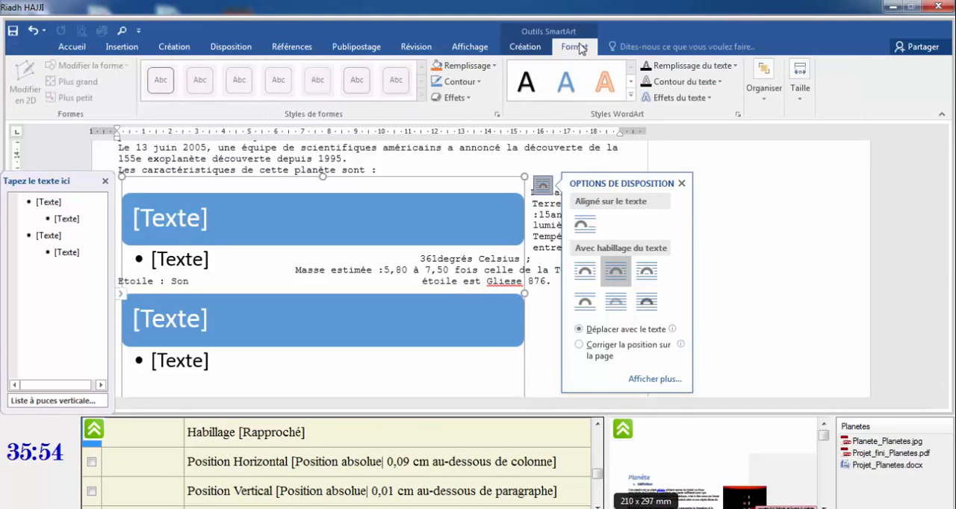
pyautogui.click(681, 184)
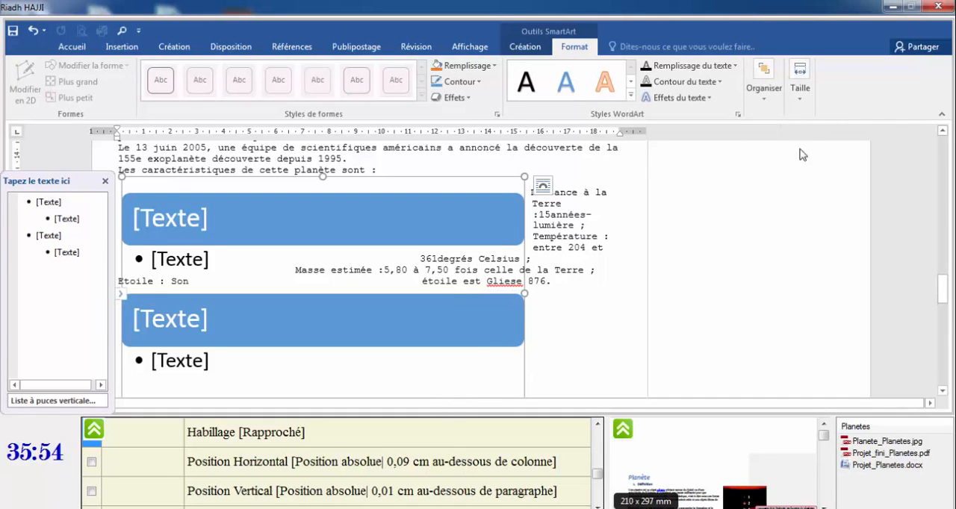
pyautogui.click(801, 109)
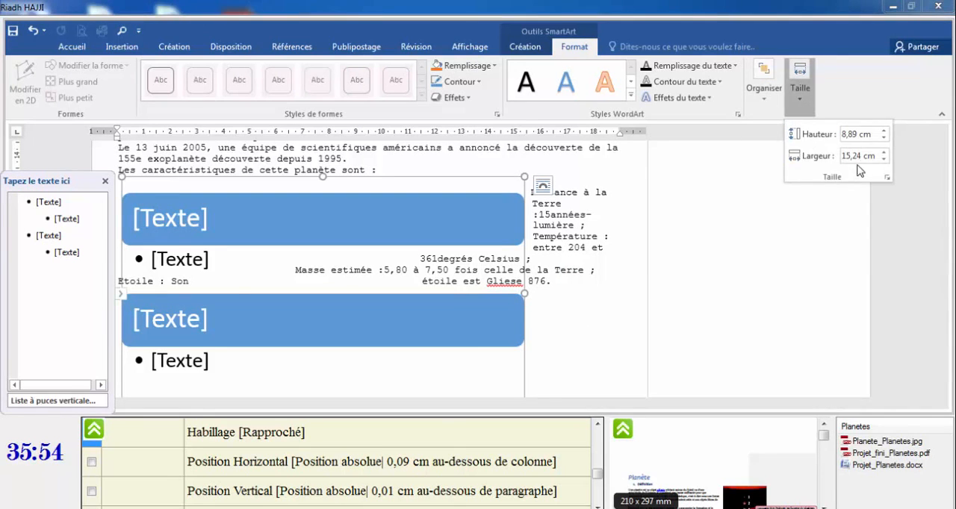
pyautogui.click(764, 104)
pyautogui.click(765, 105)
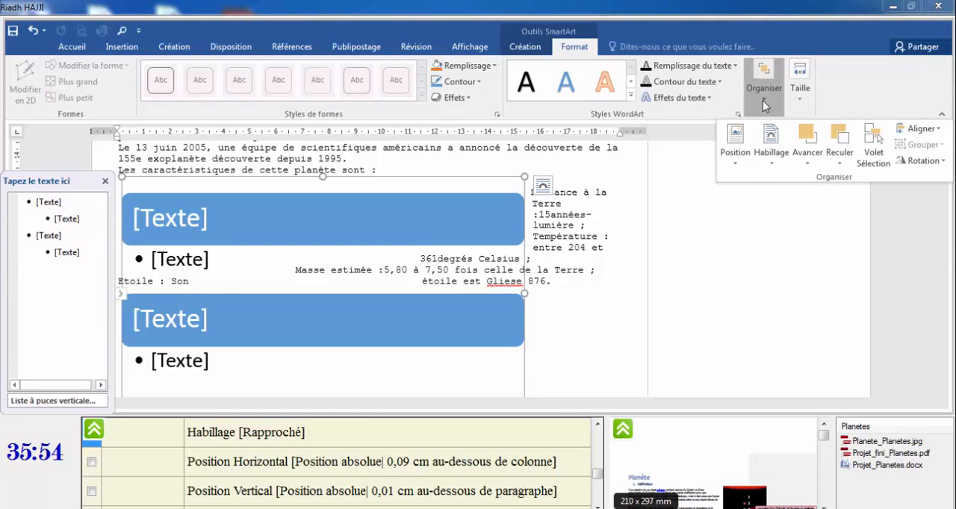
pyautogui.click(736, 156)
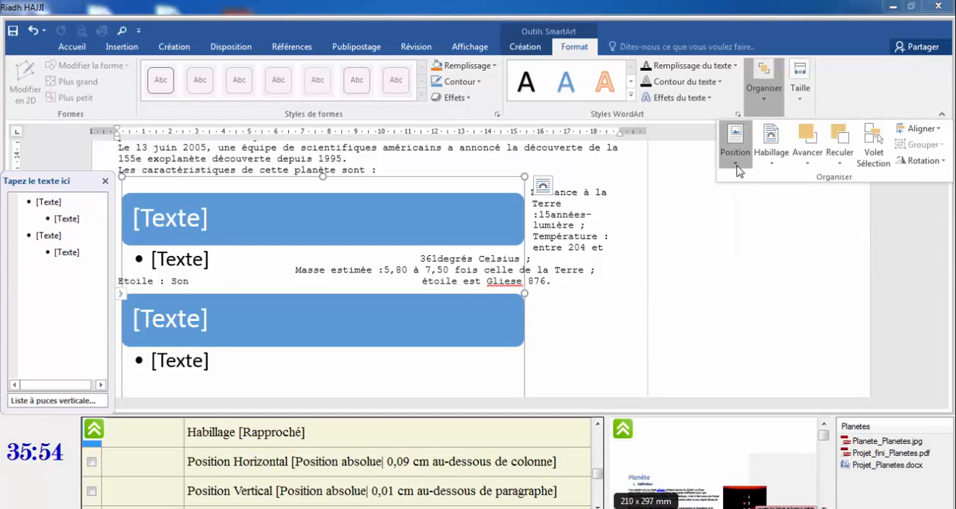
pyautogui.click(791, 367)
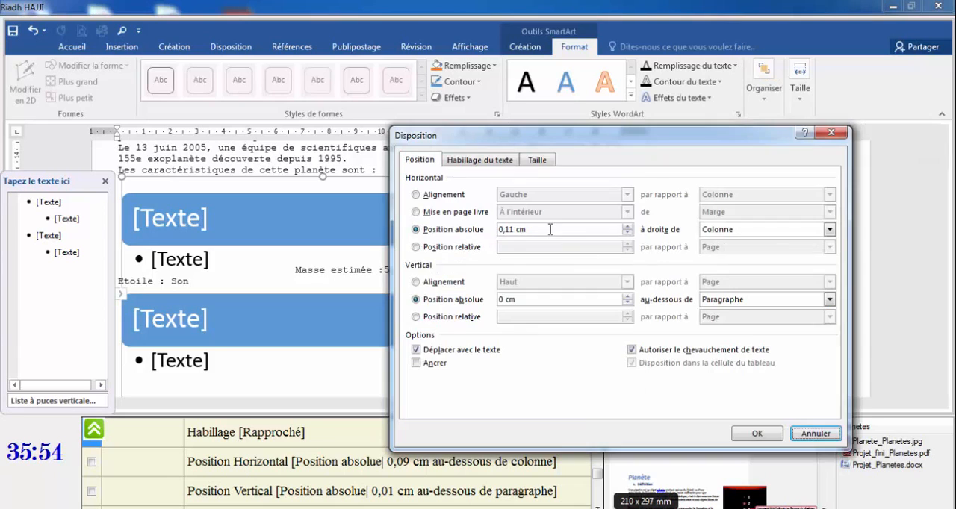
pyautogui.click(435, 217)
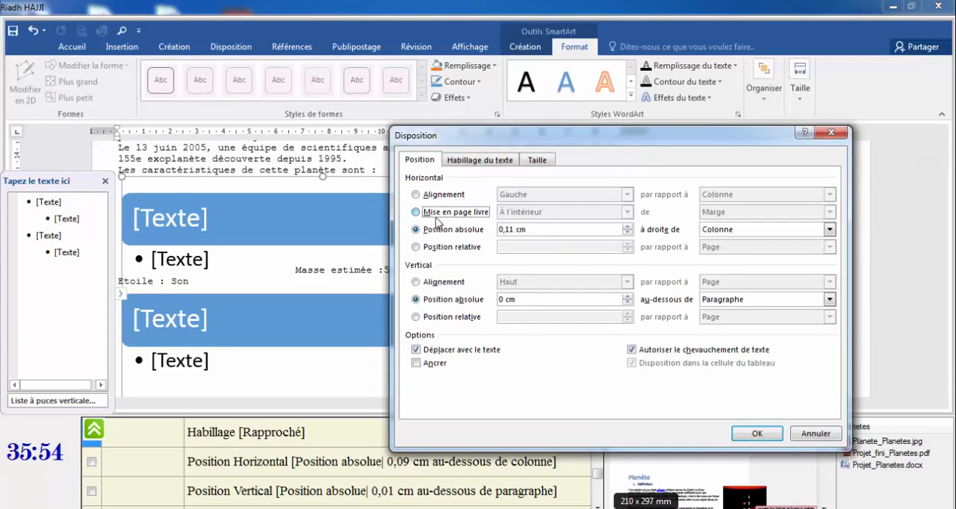
pyautogui.click(508, 229)
pyautogui.write('09')
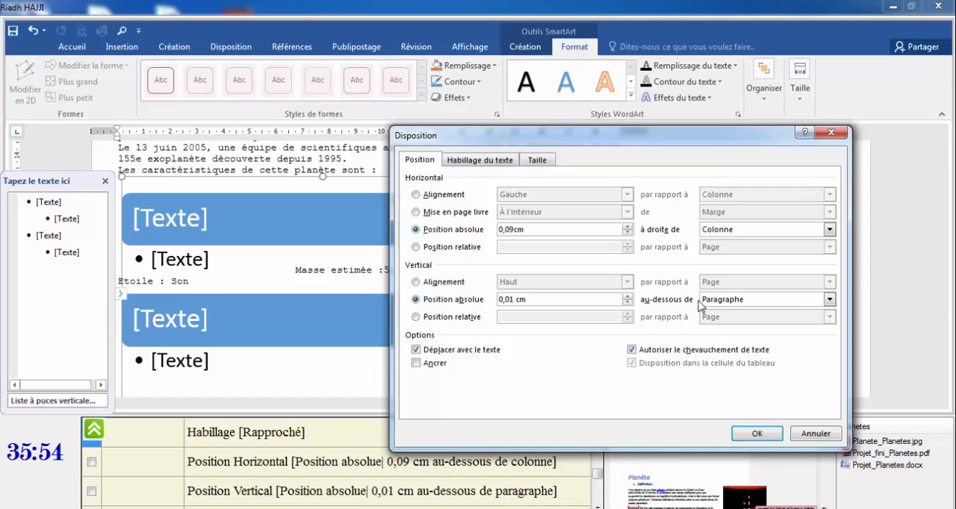
pyautogui.click(828, 299)
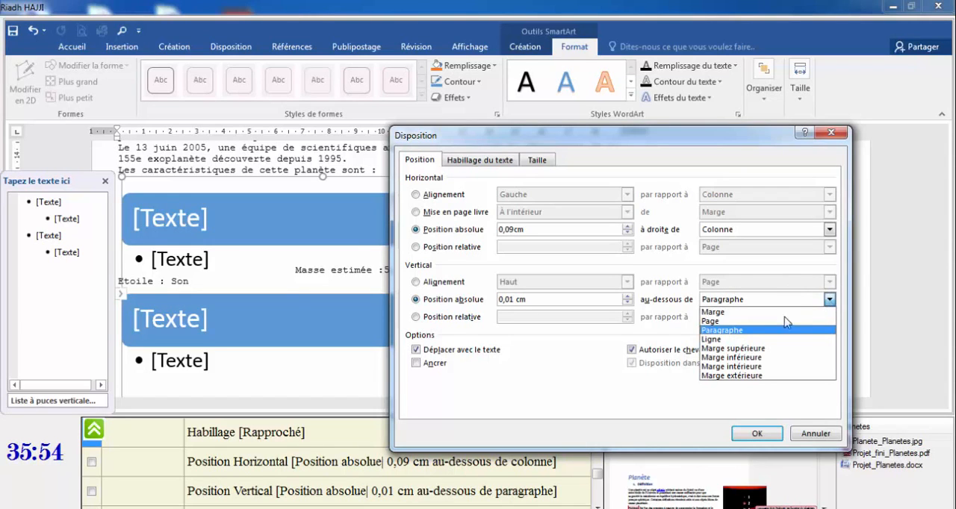
pyautogui.click(745, 330)
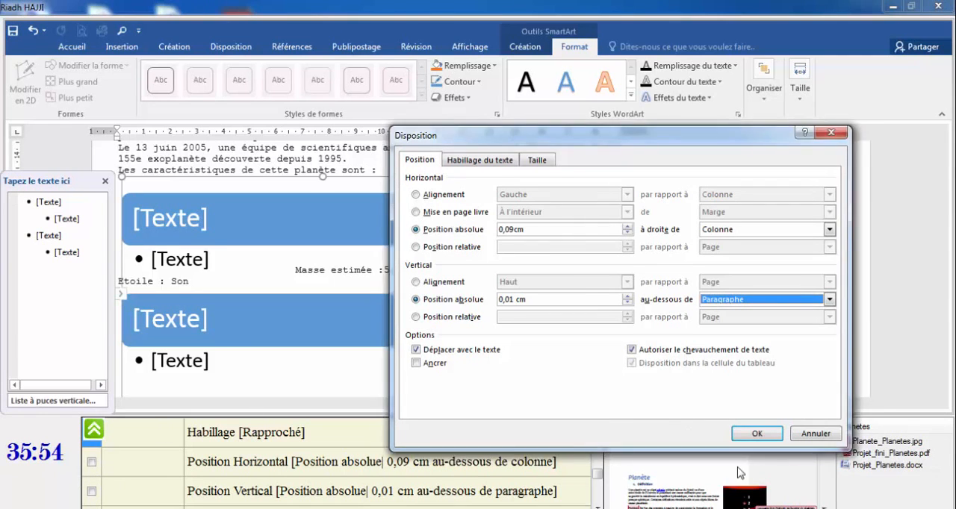
pyautogui.click(756, 434)
# Move the 'Distance à la Terre' text into the first SmartArt heading shape.
pyautogui.click(597, 505)
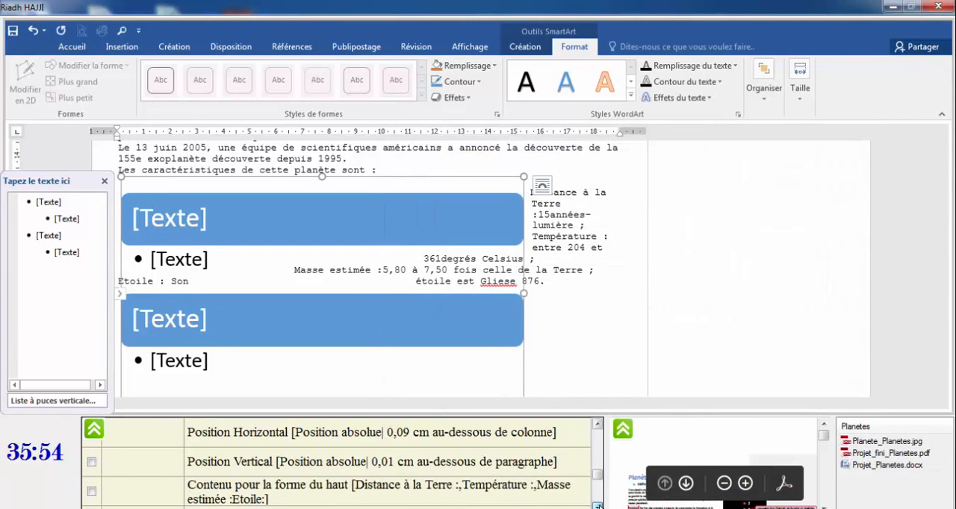
pyautogui.click(598, 505)
pyautogui.click(598, 505)
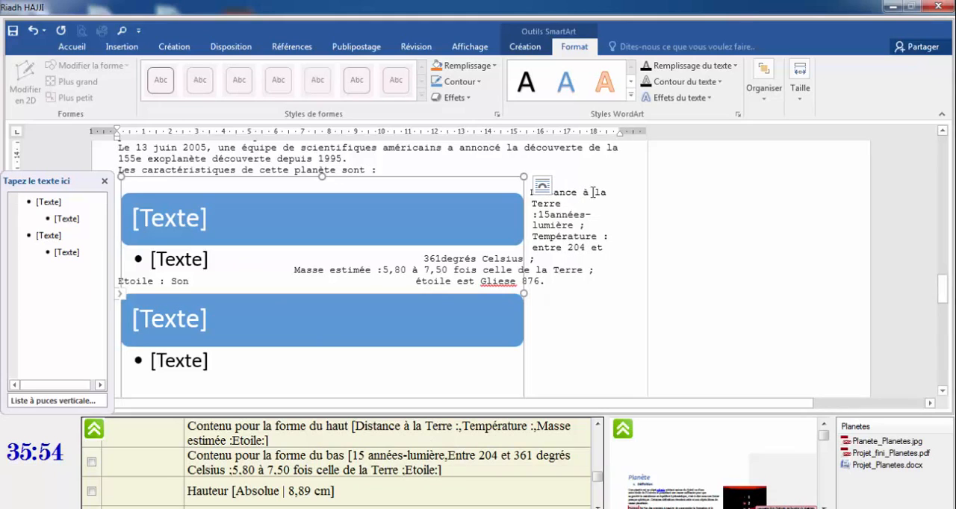
pyautogui.moveTo(566, 206); pyautogui.dragTo(531, 193)
pyautogui.hotkey('ctrl', 'c')
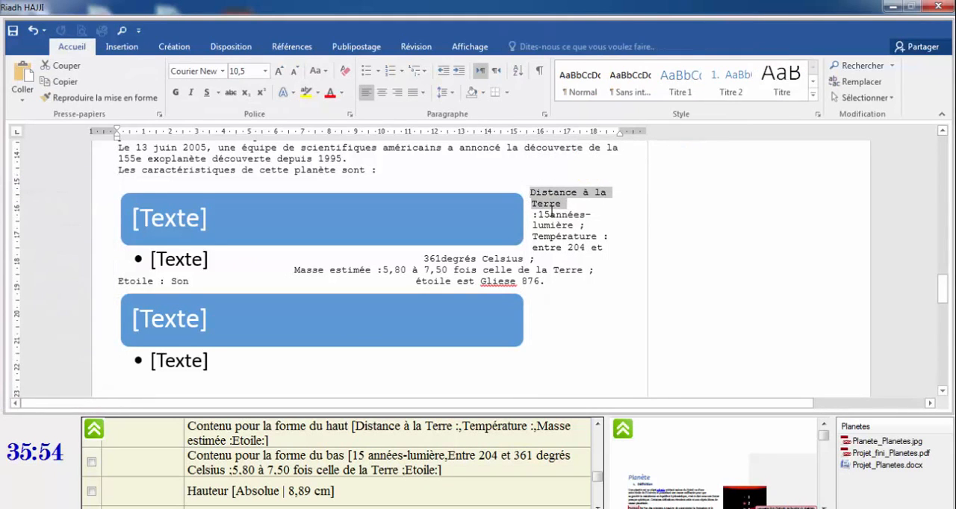
pyautogui.press('Delete')
pyautogui.click(260, 232)
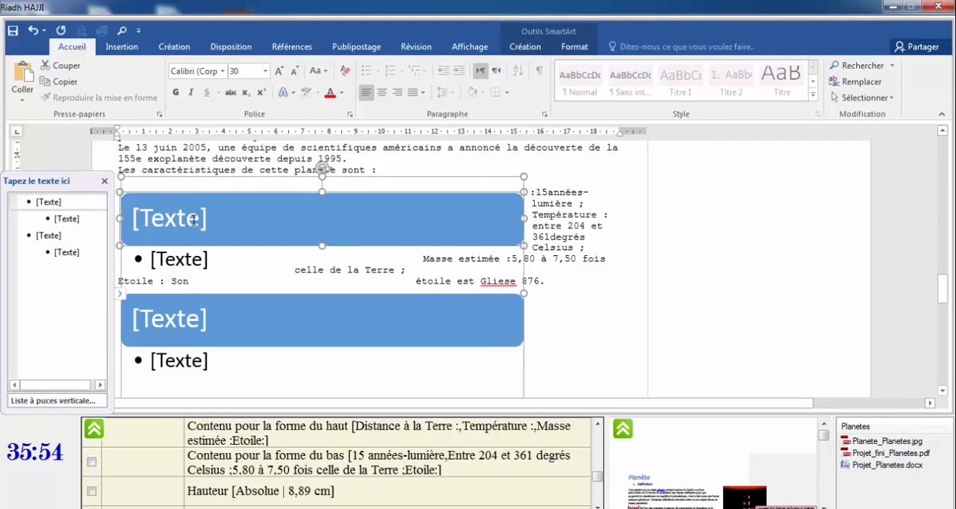
pyautogui.click(195, 220)
pyautogui.hotkey('ctrl', 'v')
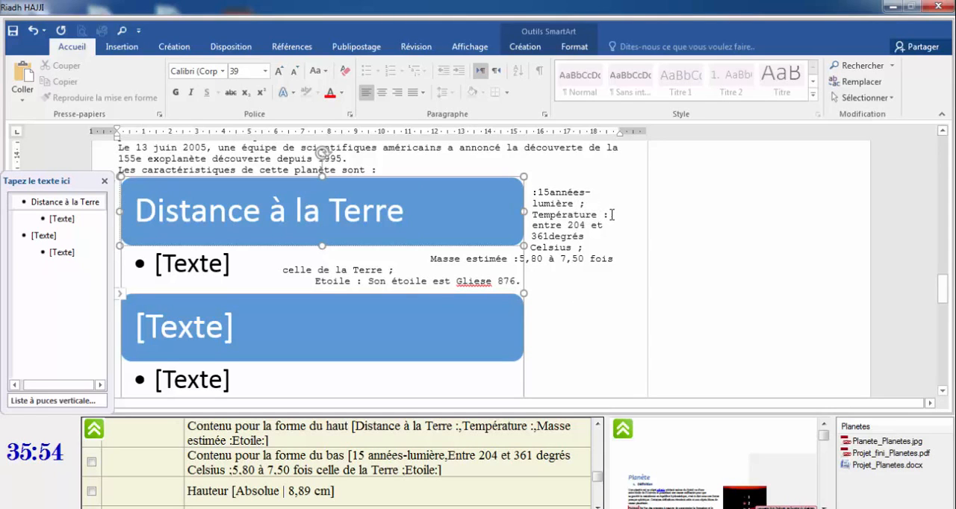
# Move the 'Température :' text into the second SmartArt heading shape.
pyautogui.moveTo(612, 215); pyautogui.dragTo(543, 215)
pyautogui.hotkey('ctrl', 'c')
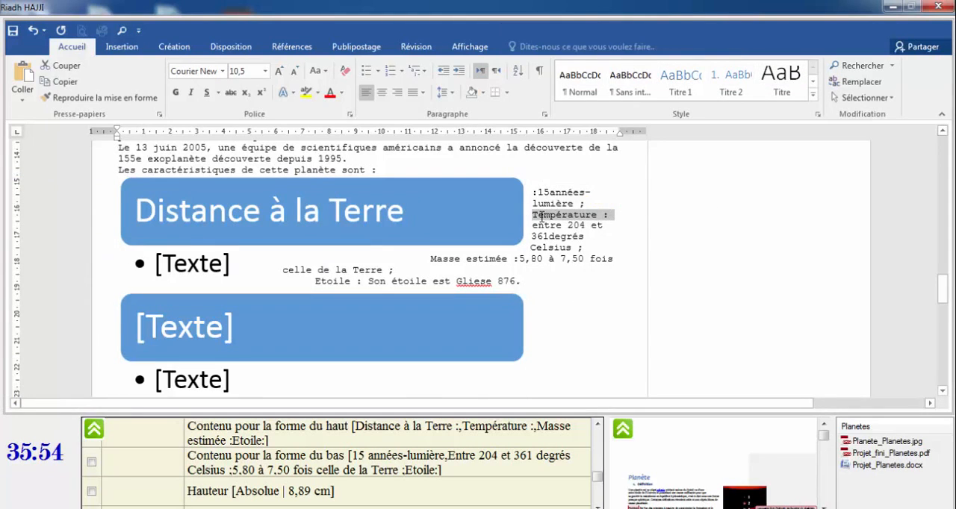
pyautogui.press('Delete')
pyautogui.click(183, 338)
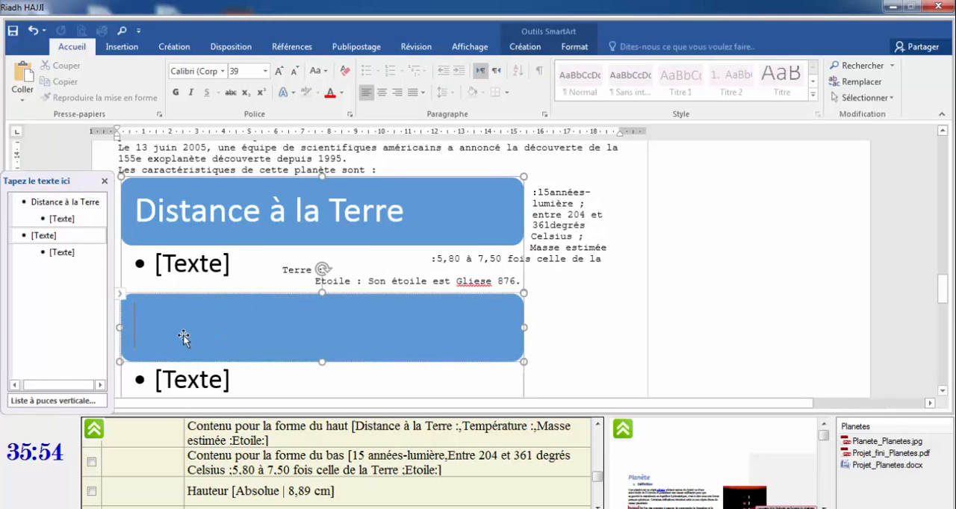
pyautogui.hotkey('ctrl', 'v')
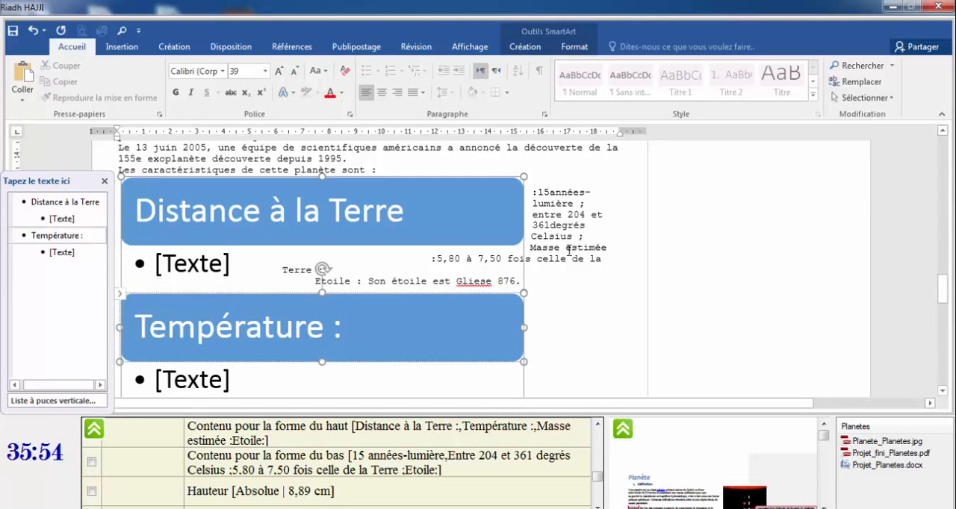
# Delete the 'Masse estimée' text beside the SmartArt and paste 'Masse estimée' and 'Etoile' as new third and fourth heading items.
pyautogui.moveTo(607, 247); pyautogui.dragTo(534, 251)
pyautogui.hotkey('ctrl', 'c')
pyautogui.press('Delete')
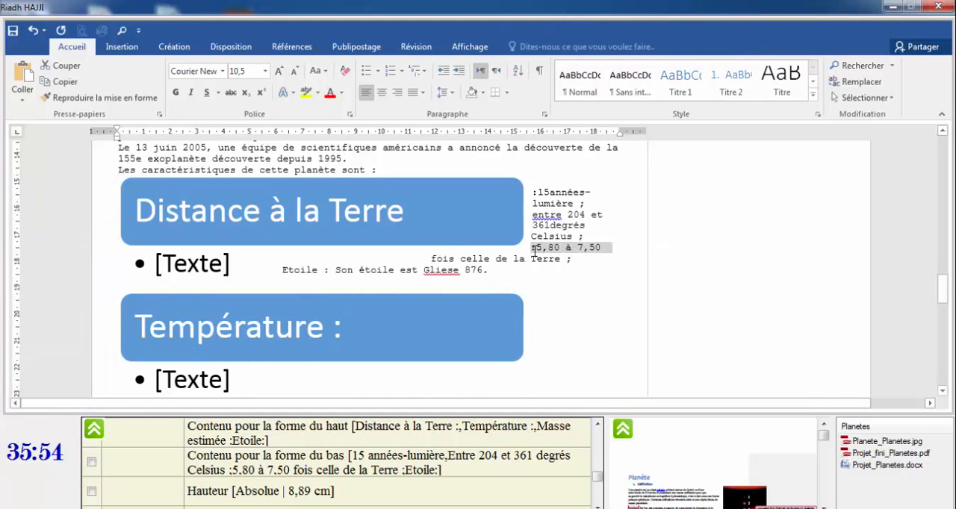
pyautogui.click(128, 266)
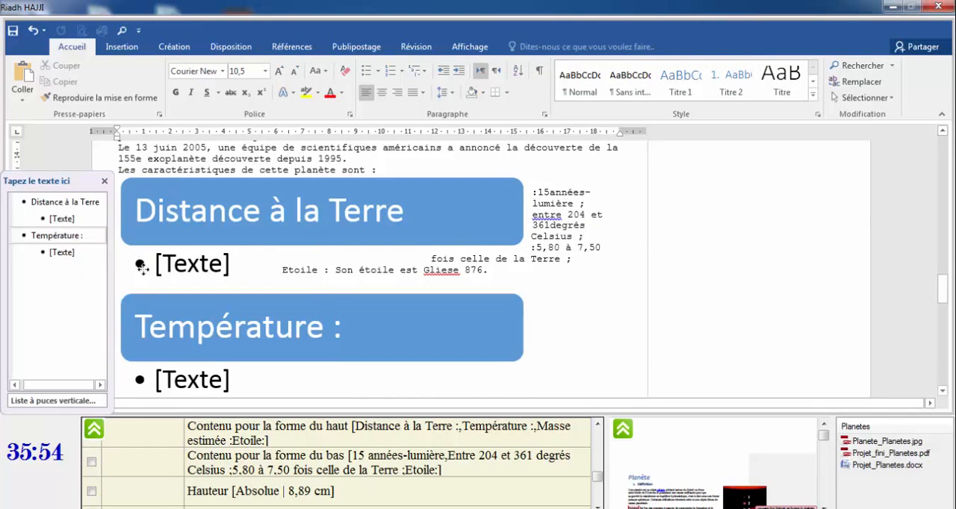
pyautogui.click(64, 255)
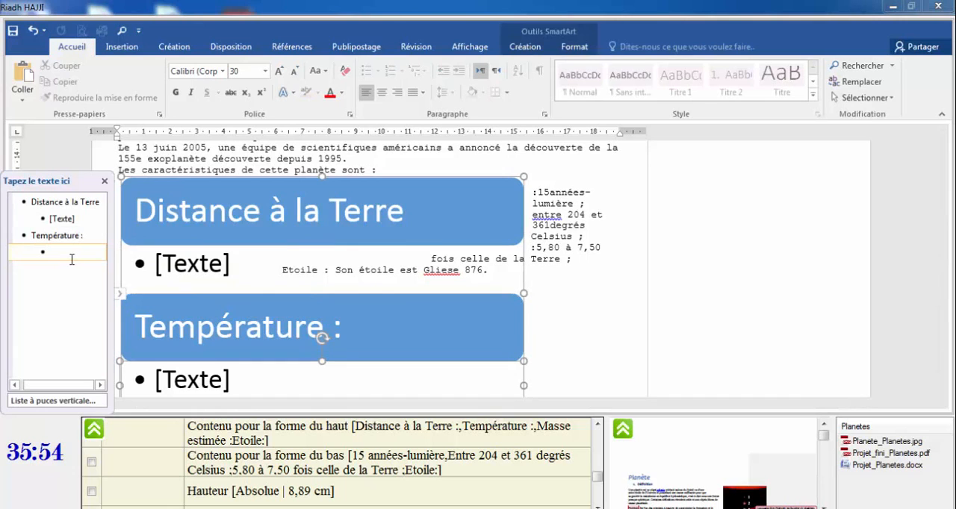
pyautogui.press('Return')
pyautogui.hotkey('shift', 'Tab')
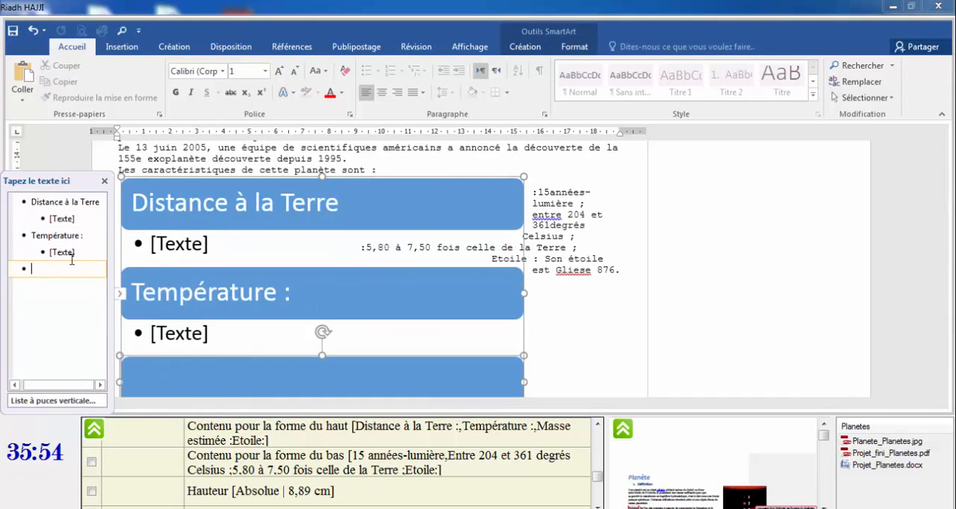
pyautogui.hotkey('ctrl', 'v')
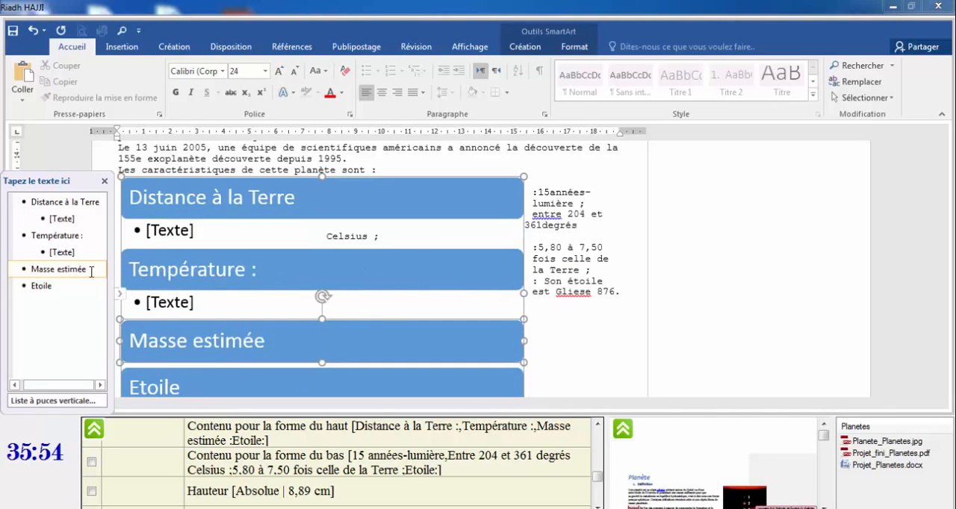
# Add an empty bullet sub-item under both the 'Masse estimée' and 'Etoile' headings in the SmartArt text pane.
pyautogui.press('Return')
pyautogui.press('Tab')
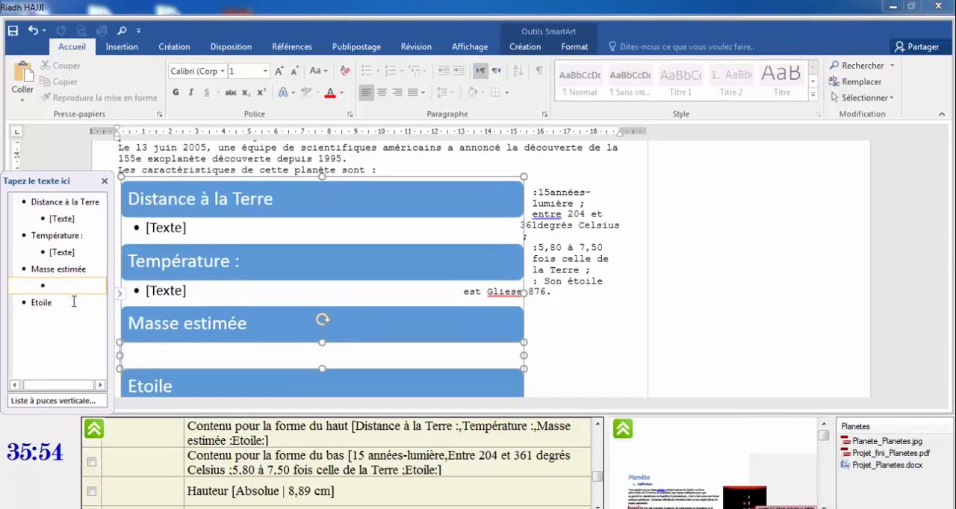
pyautogui.click(71, 302)
pyautogui.press('Return')
pyautogui.press('Tab')
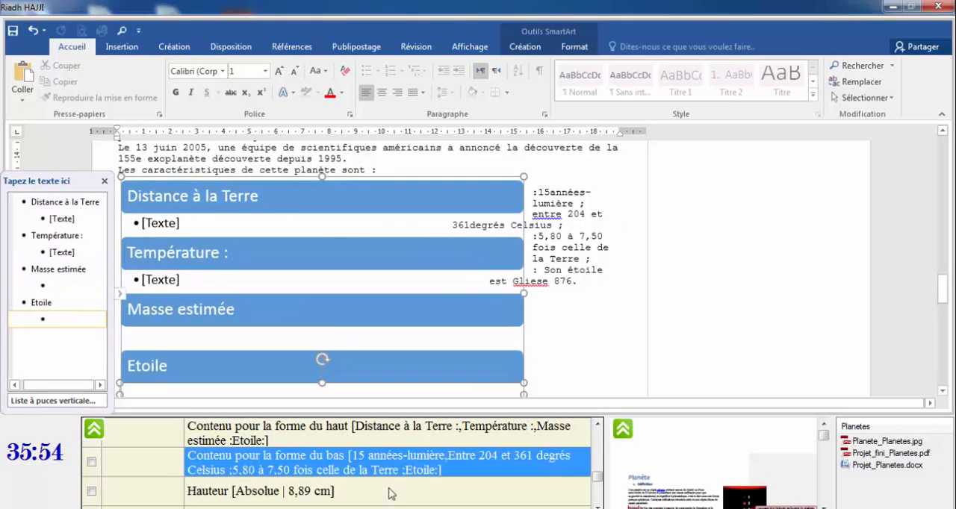
# Compare the SmartArt with the one in the finished project PDF, checking its heading and bullet contents.
pyautogui.click(389, 446)
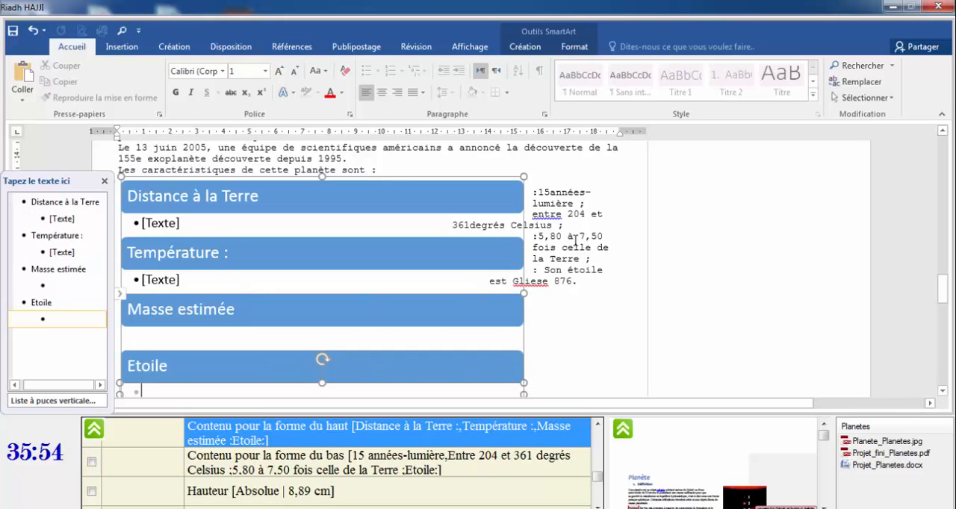
pyautogui.moveTo(534, 192); pyautogui.dragTo(590, 201)
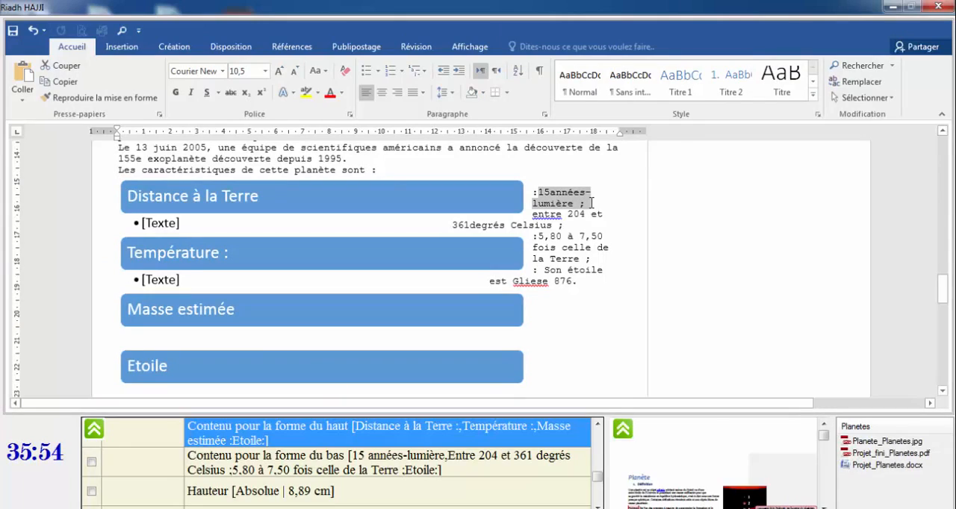
pyautogui.click(721, 429)
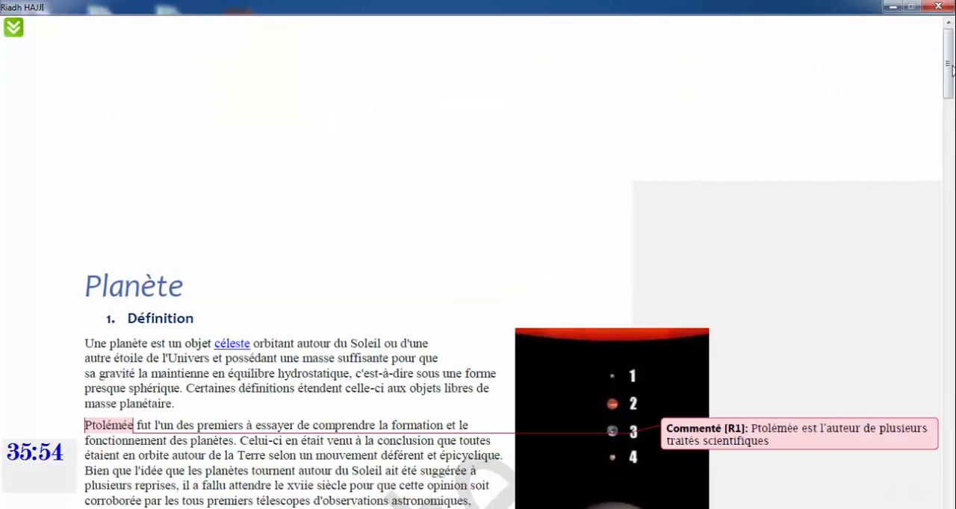
pyautogui.moveTo(952, 69); pyautogui.dragTo(948, 314)
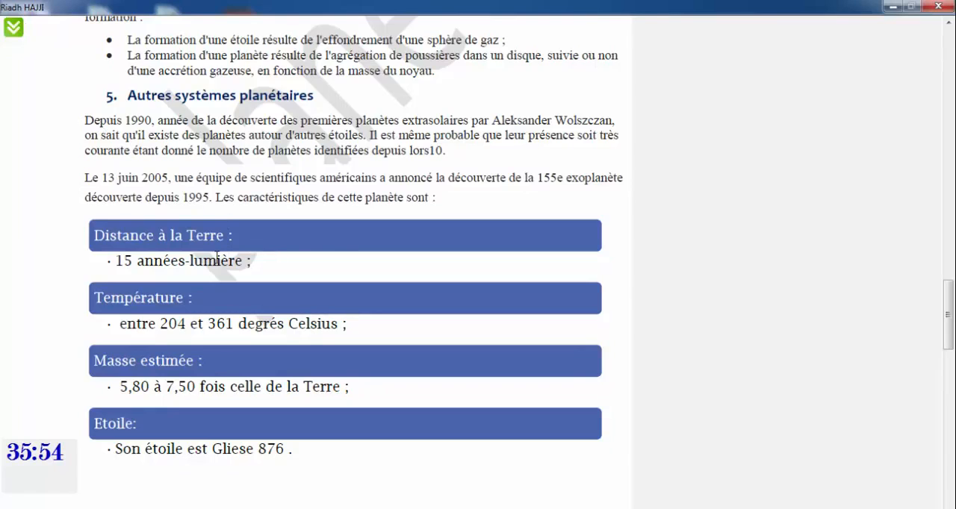
pyautogui.click(15, 30)
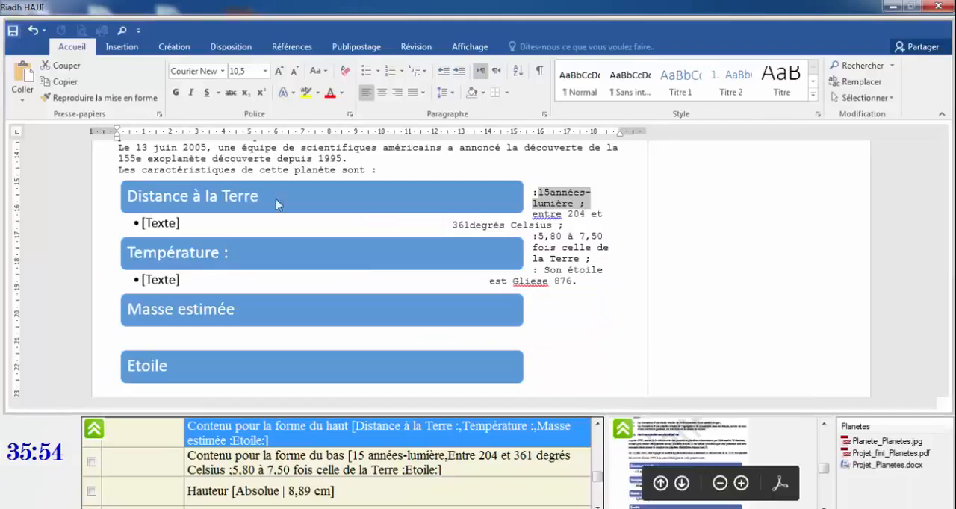
# Cut the ':15années-lumière ;' text and paste it into the bullet under 'Distance à la Terre'.
pyautogui.click(572, 204)
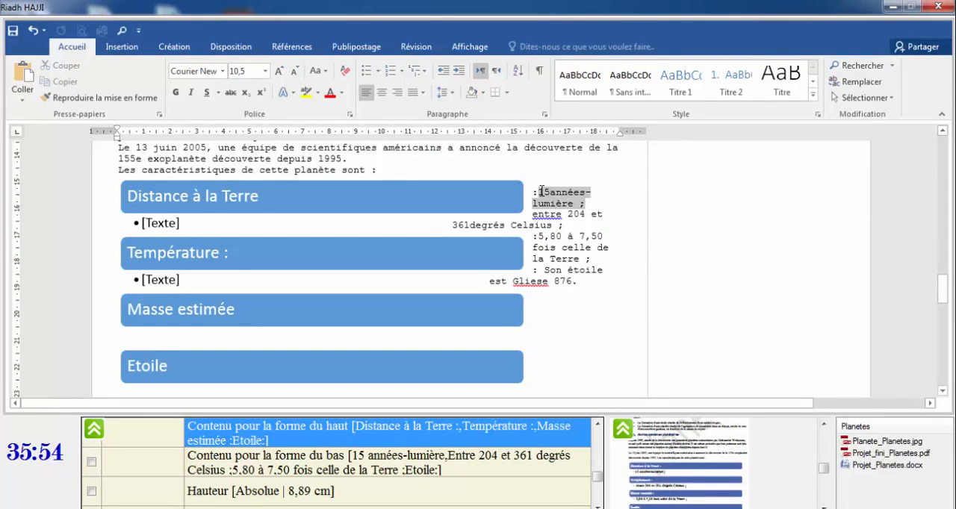
pyautogui.hotkey('ctrl', 'c')
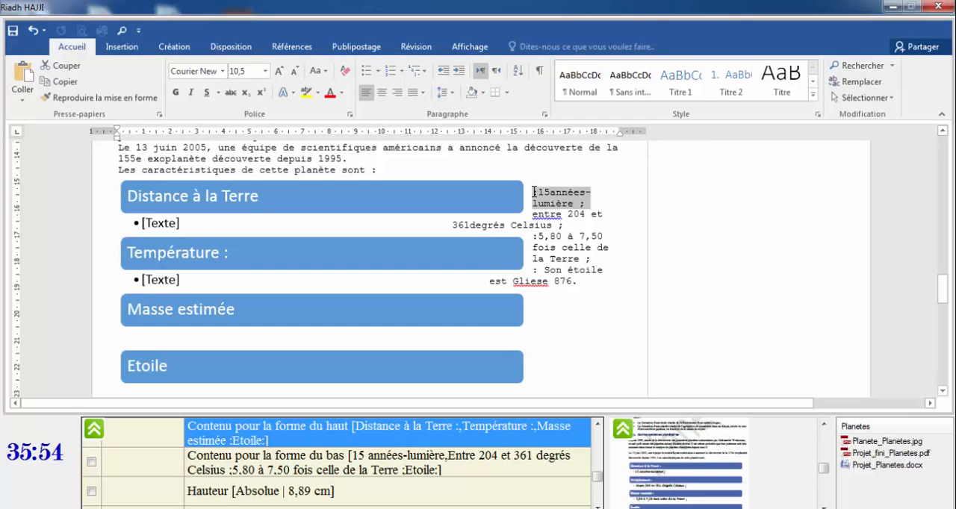
pyautogui.rightClick(543, 202)
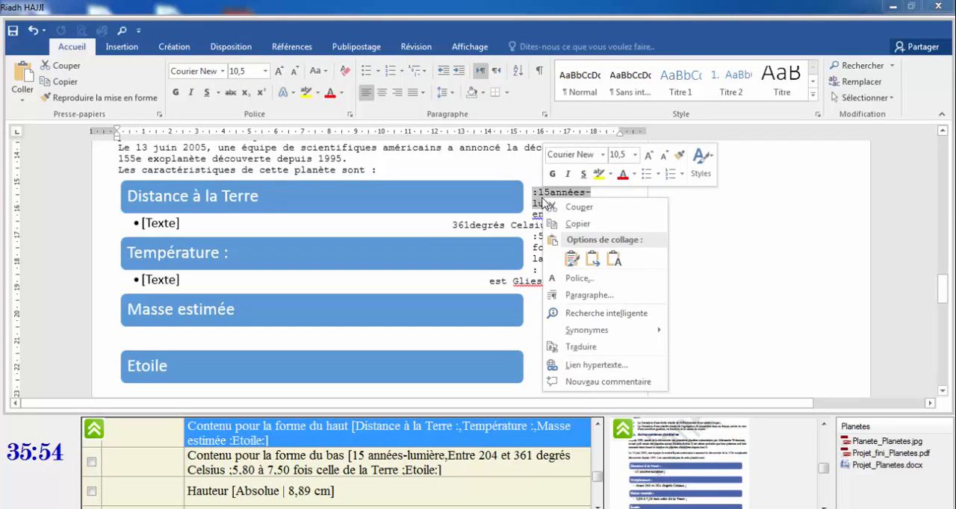
pyautogui.click(579, 208)
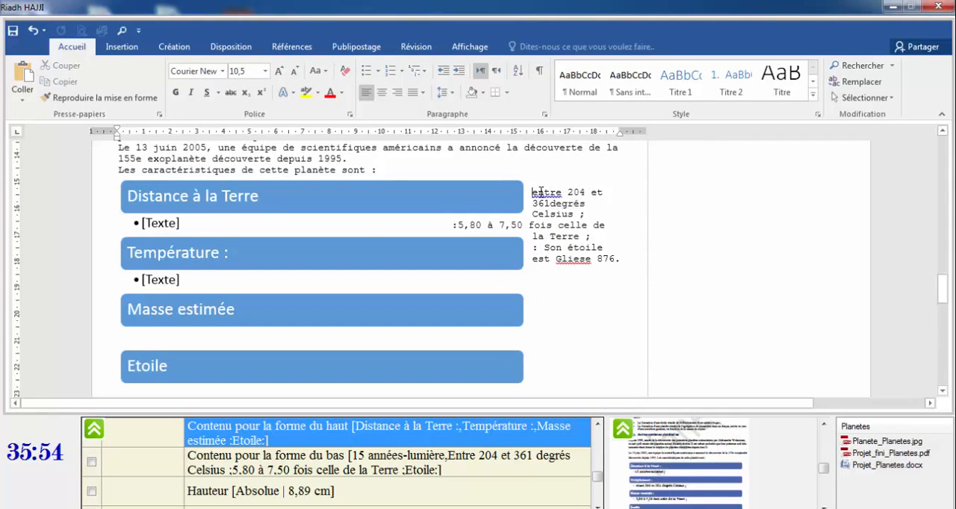
pyautogui.click(165, 226)
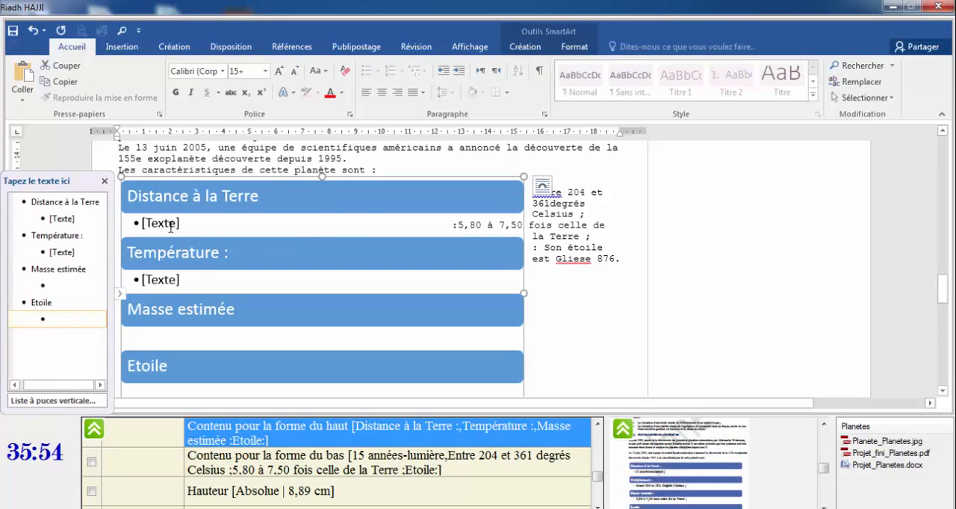
pyautogui.hotkey('ctrl', 'v')
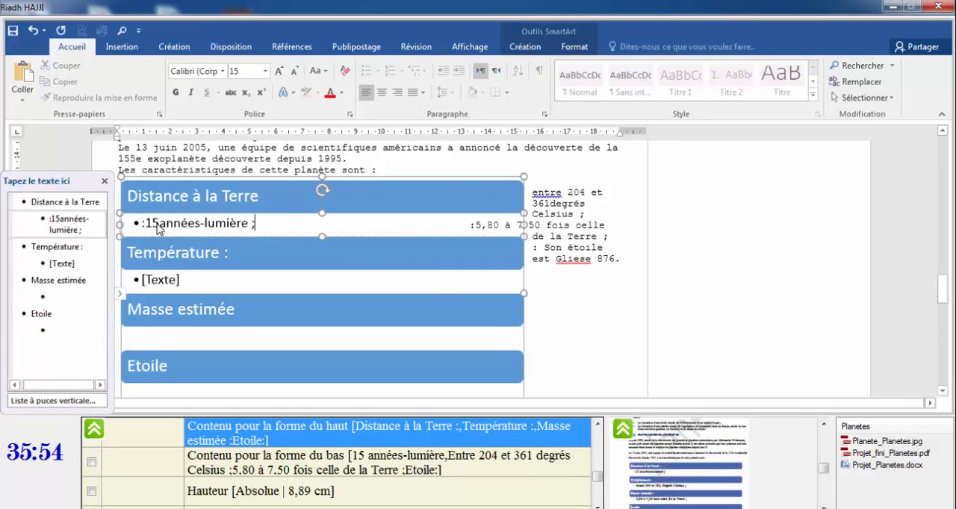
# Cut the 'entre 204 et 361degrés Celsius ;' text and paste it into the bullet under 'Température :'.
pyautogui.click(570, 215)
pyautogui.keyDown('shift'); pyautogui.click(535, 192); pyautogui.keyUp('shift')
pyautogui.hotkey('ctrl', 'x')
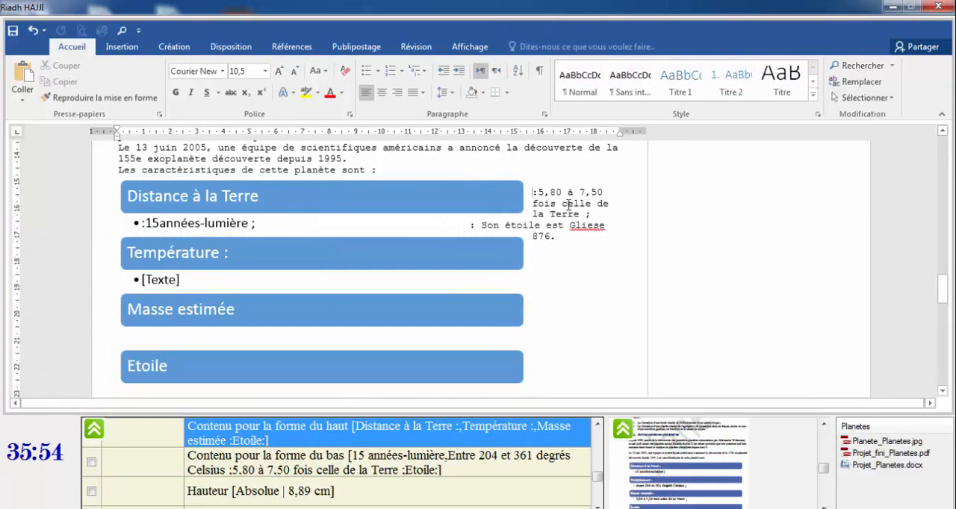
pyautogui.click(181, 284)
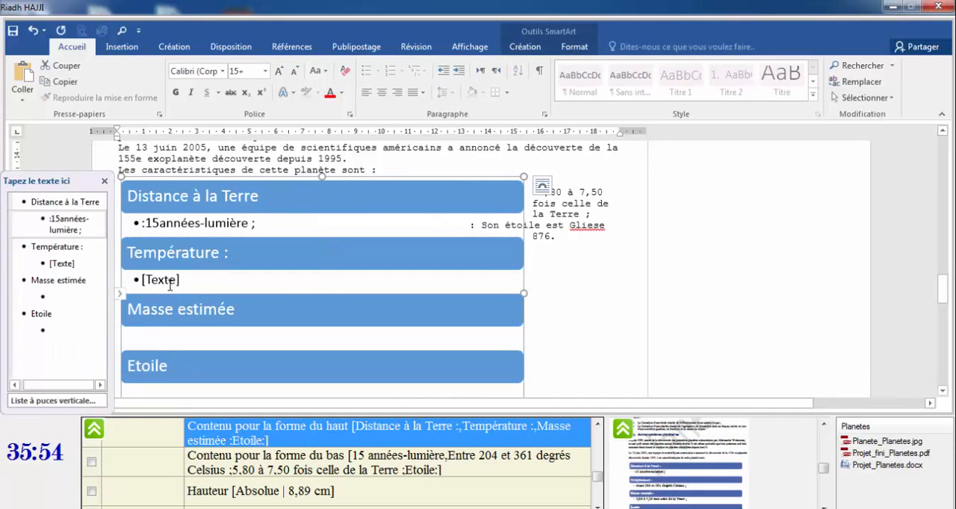
pyautogui.click(168, 286)
pyautogui.hotkey('ctrl', 'v')
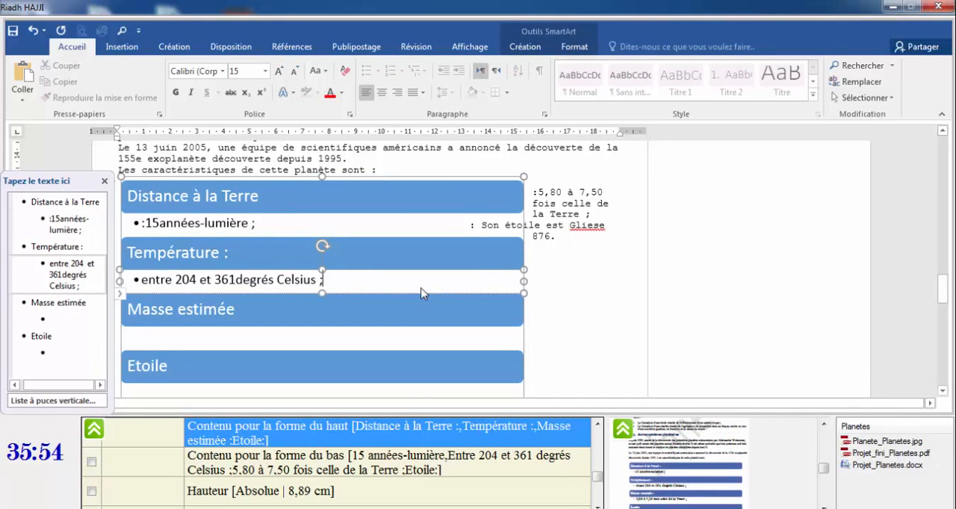
# Cut the '5,80 à 7,50 fois celle de la Terre' text and paste it into the bullet under 'Masse estimée'.
pyautogui.click(564, 213)
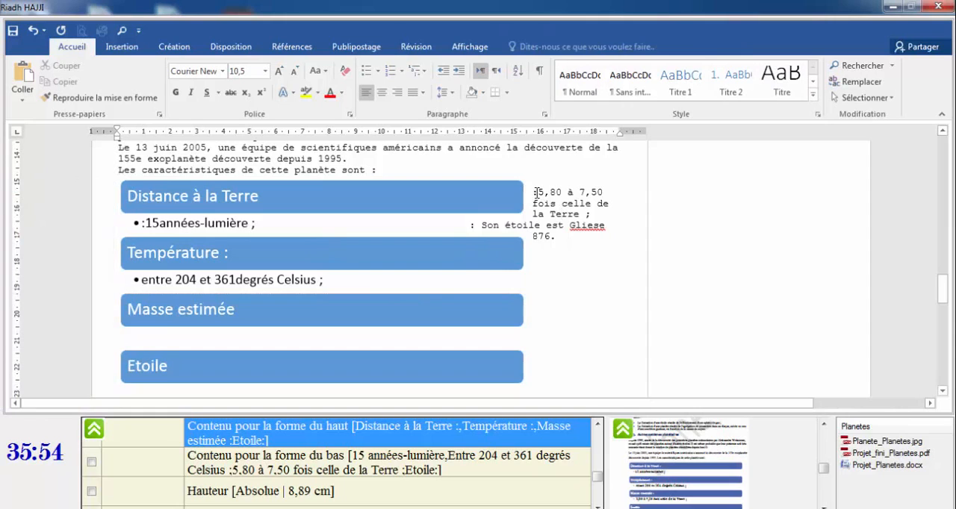
pyautogui.moveTo(539, 192); pyautogui.dragTo(587, 215)
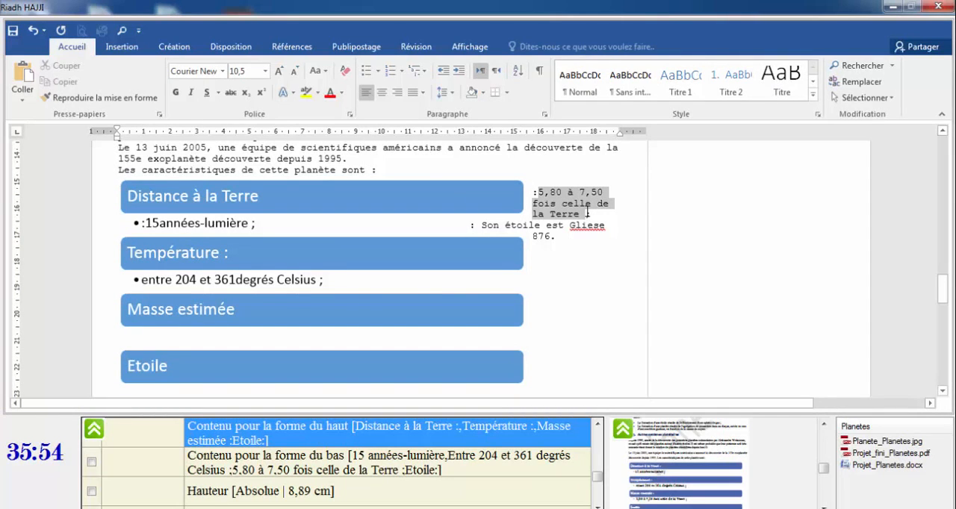
pyautogui.hotkey('ctrl', 'x')
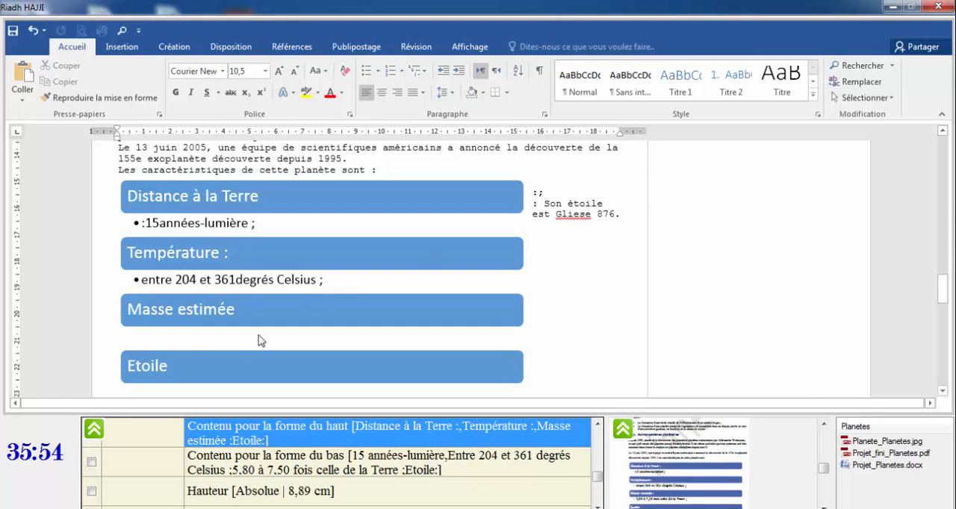
pyautogui.click(184, 342)
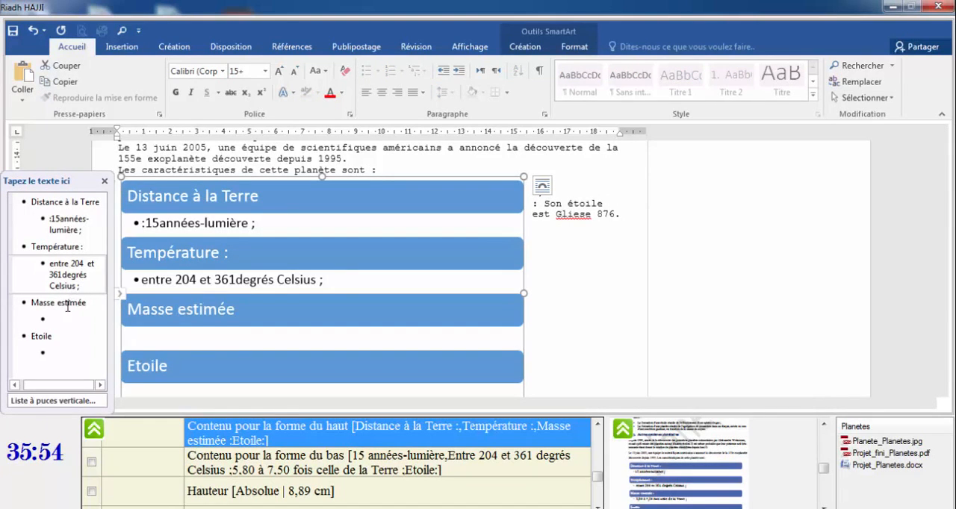
pyautogui.click(62, 318)
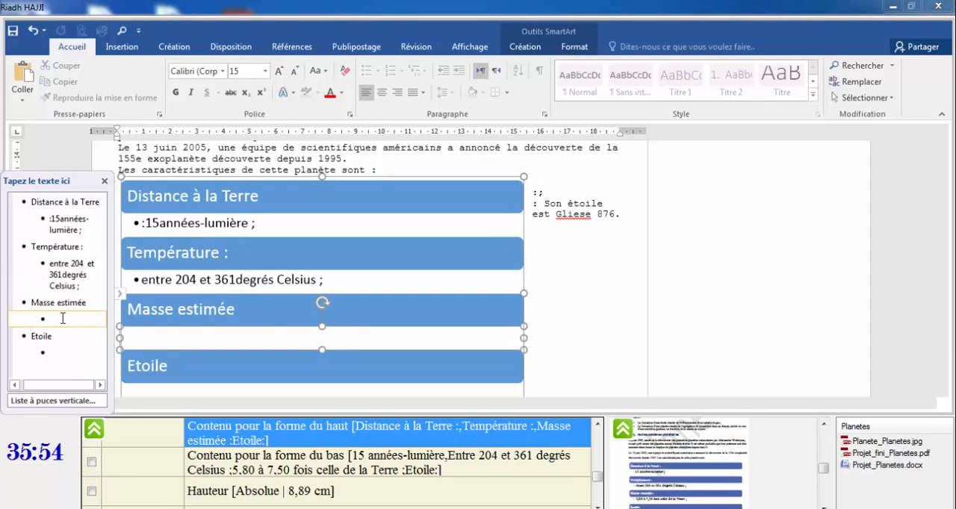
pyautogui.hotkey('ctrl', 'v')
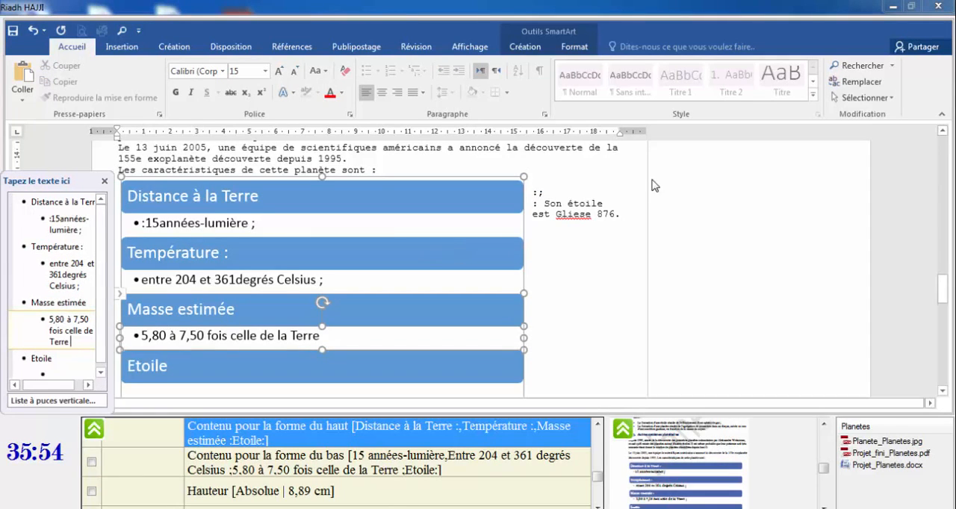
# Try to move the 'Son étoile est Gliese 876.' text into the bullet under 'Etoile'.
pyautogui.moveTo(544, 203); pyautogui.dragTo(623, 217)
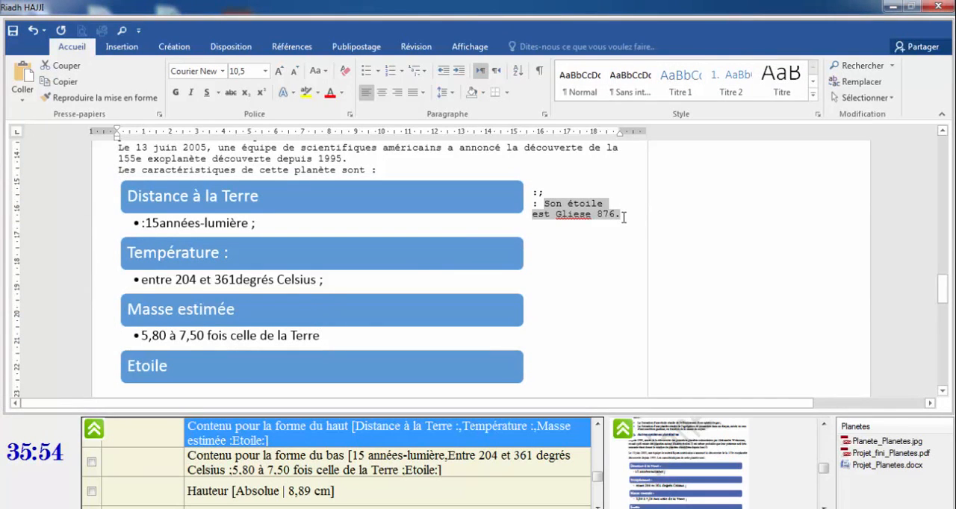
pyautogui.click(183, 336)
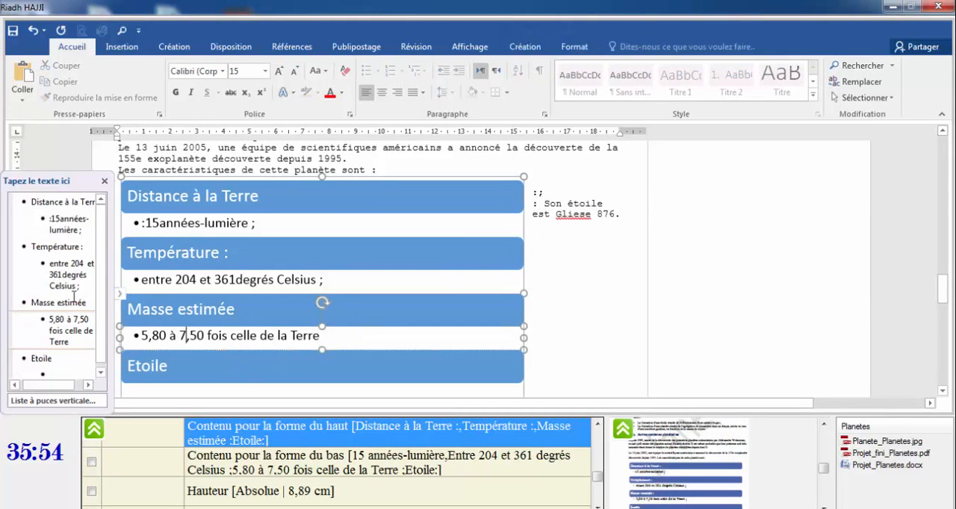
pyautogui.click(58, 376)
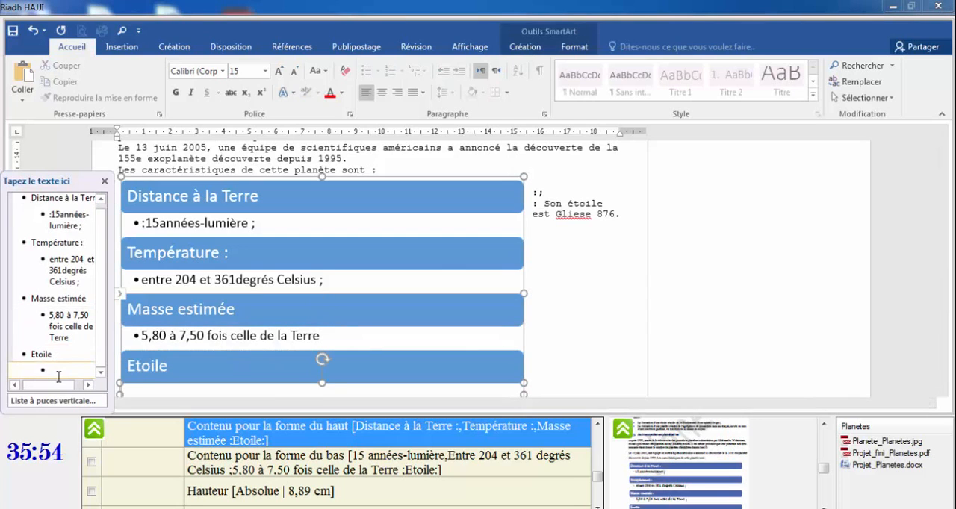
pyautogui.hotkey('ctrl', 'v')
pyautogui.click(551, 271)
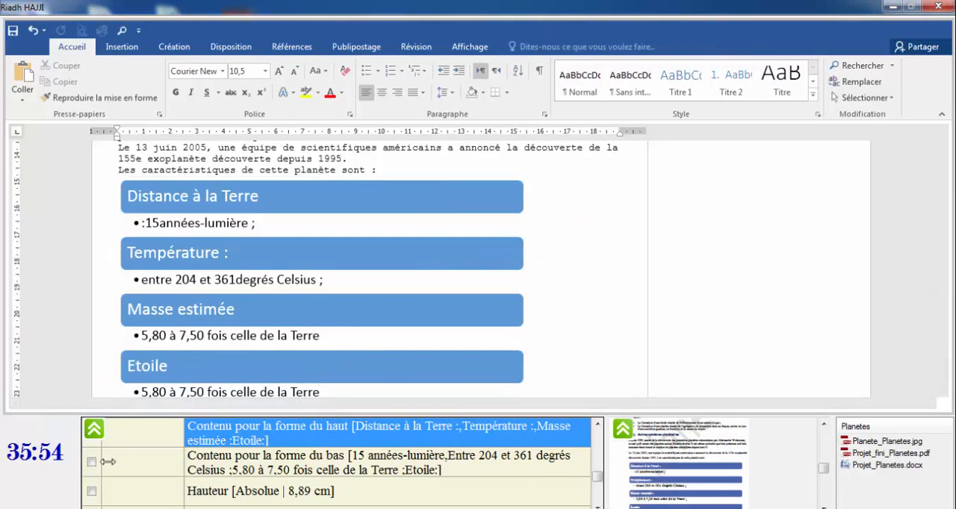
# Confirm the SmartArt's absolute size of 8,89 cm high and 15,24 cm wide in the layout dialog and tick the Largeur checklist item.
pyautogui.scroll(-2, 140, 448)
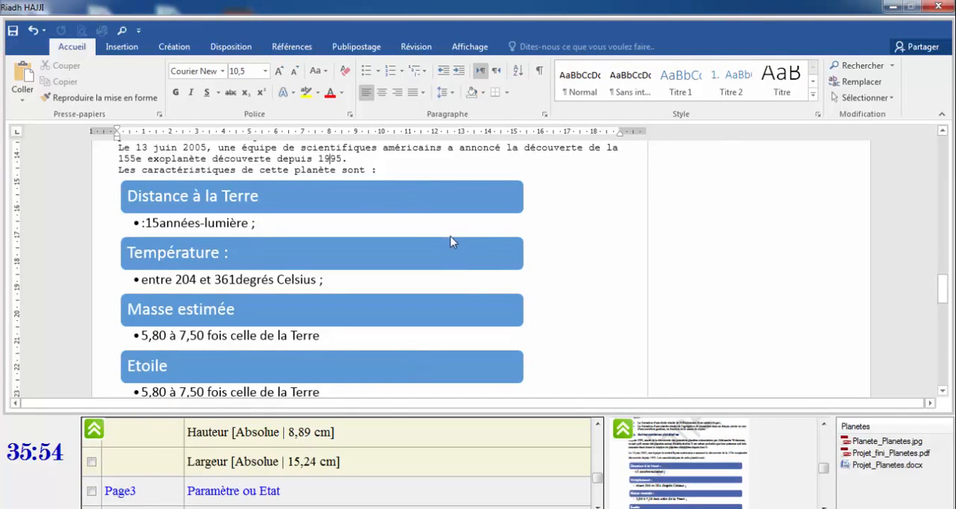
pyautogui.click(522, 217)
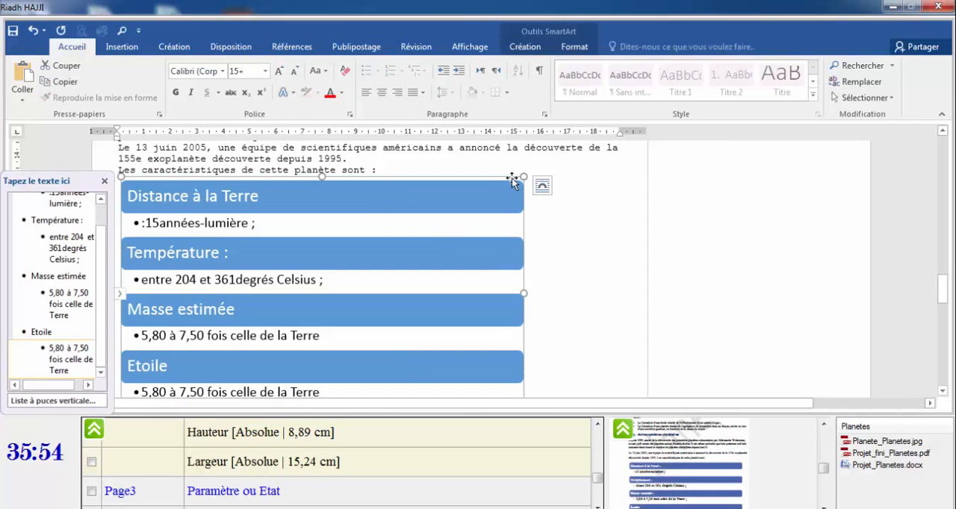
pyautogui.doubleClick(511, 177)
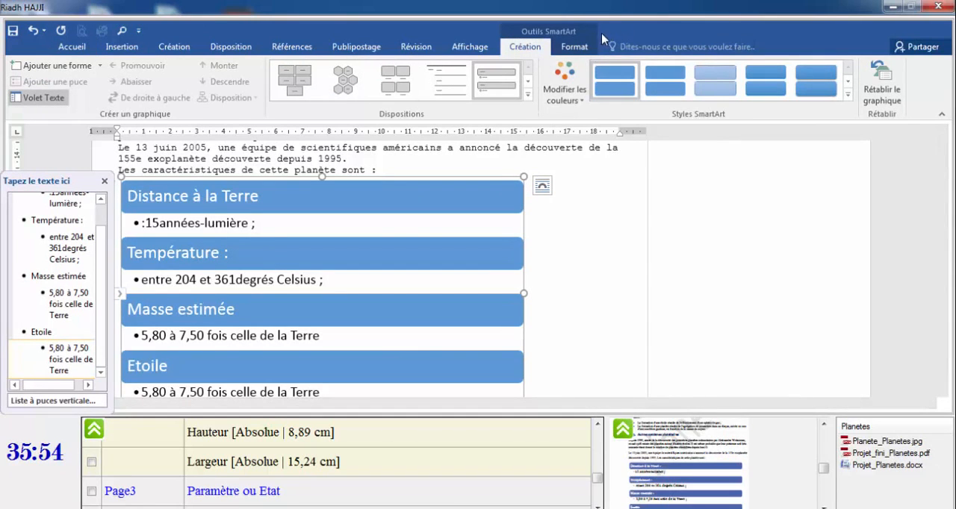
pyautogui.click(575, 47)
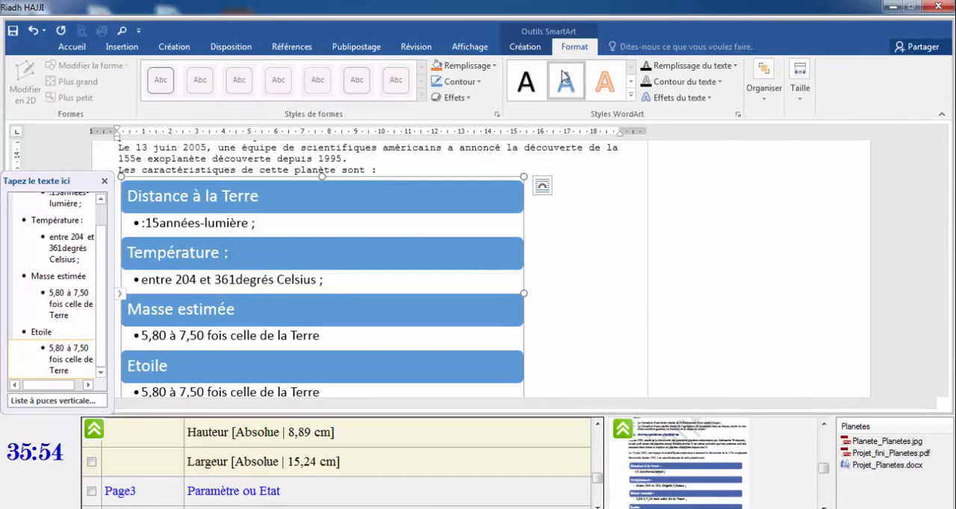
pyautogui.click(805, 90)
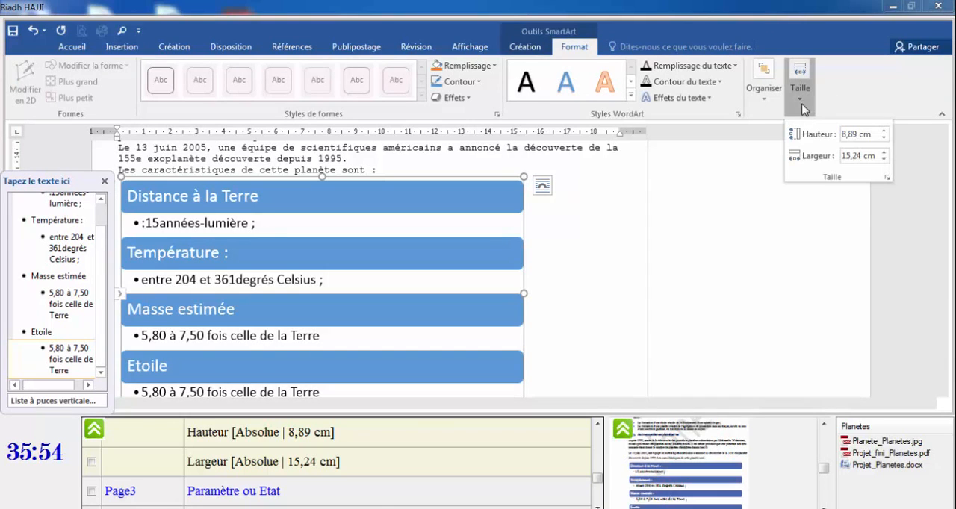
pyautogui.click(888, 178)
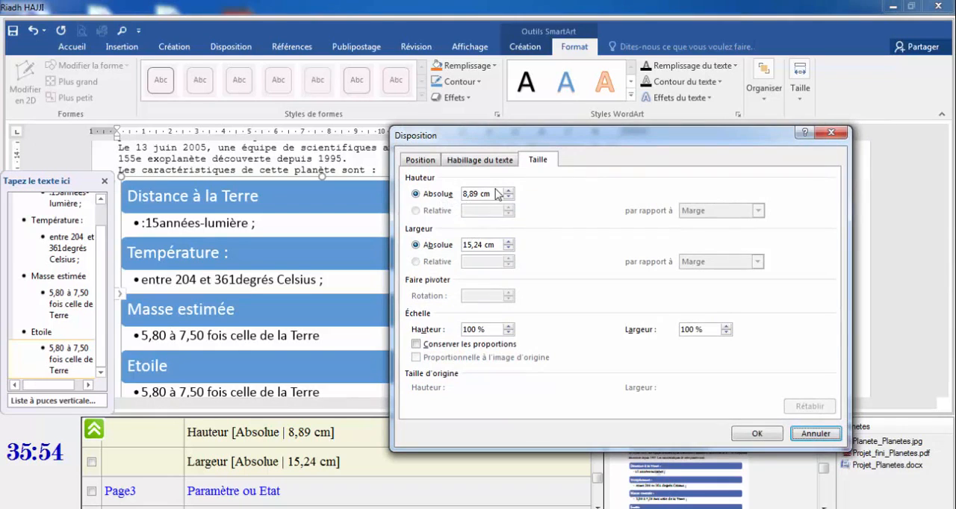
pyautogui.click(476, 194)
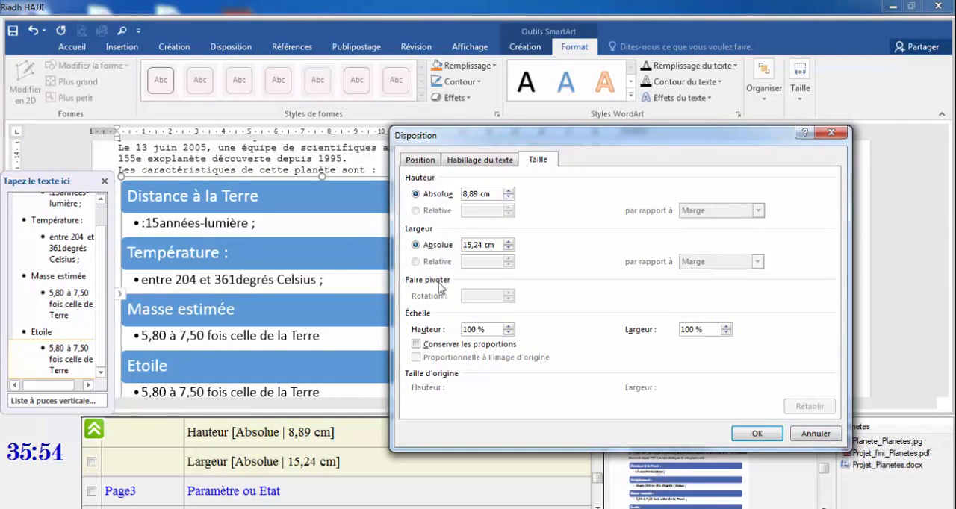
pyautogui.doubleClick(470, 244)
pyautogui.click(757, 433)
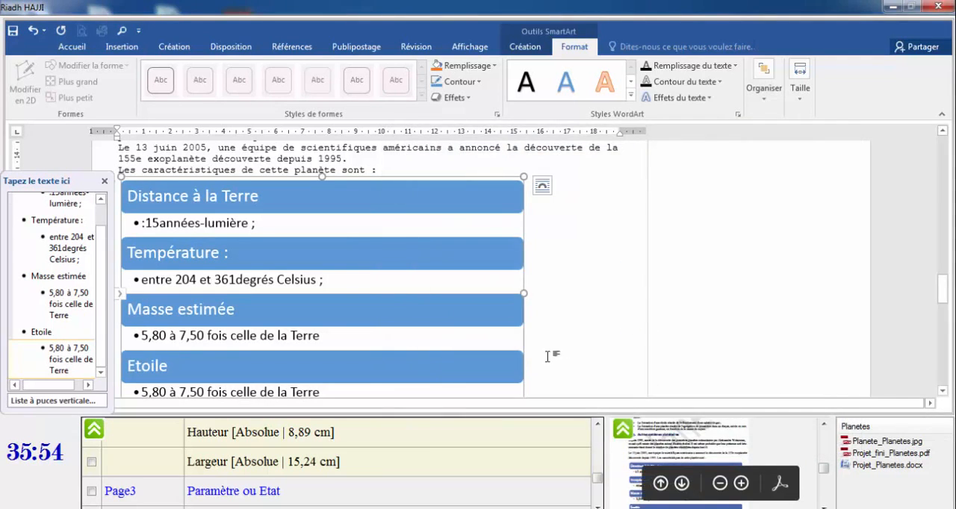
pyautogui.click(91, 462)
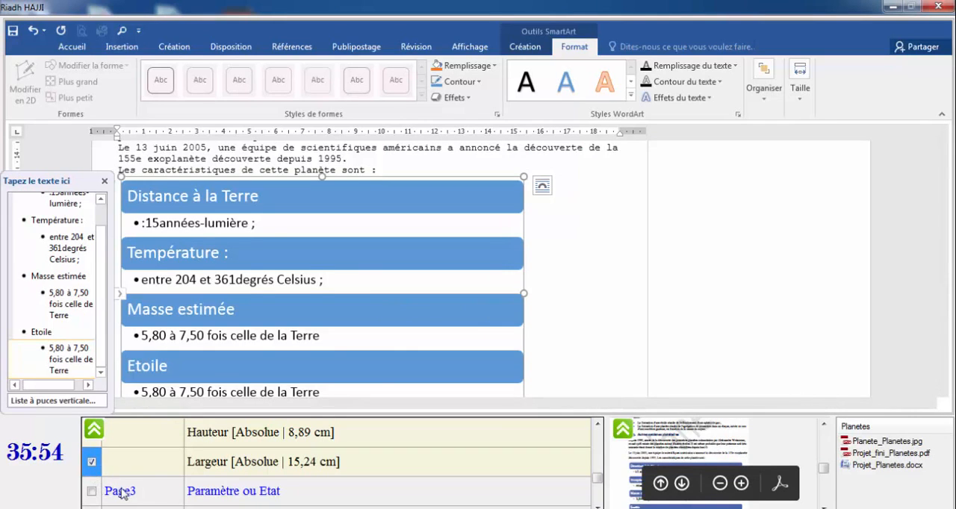